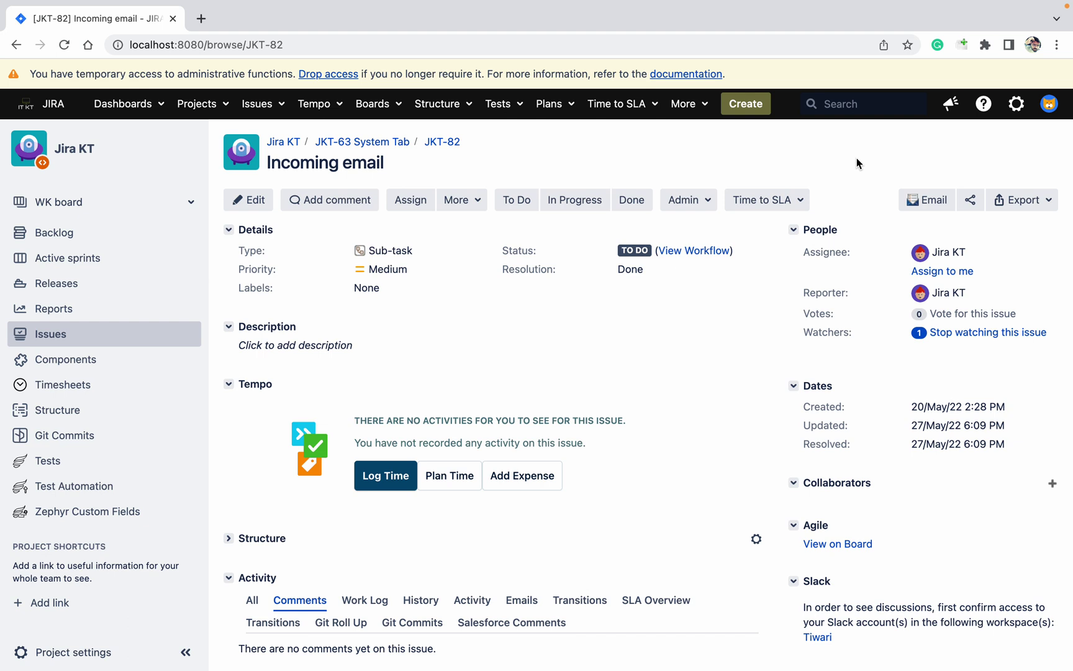
Bring up the Jira Administration gear menu from the JKT-82 issue page.
click(1020, 115)
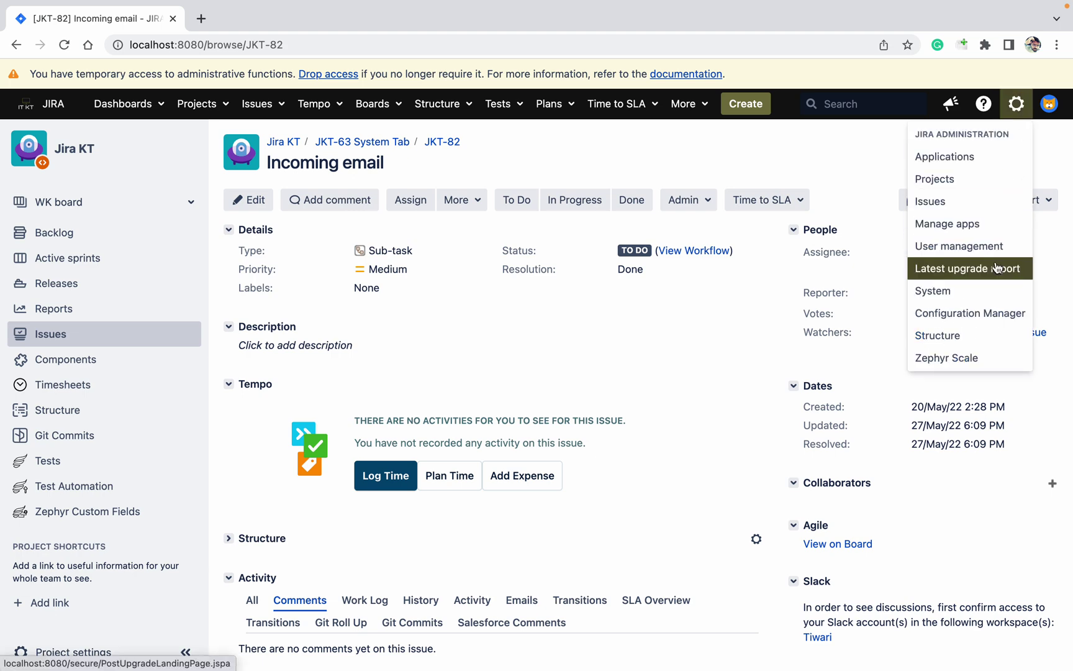
Go to System settings, find the Incoming Mail page, and start adding a new mail server.
super+click(993, 288)
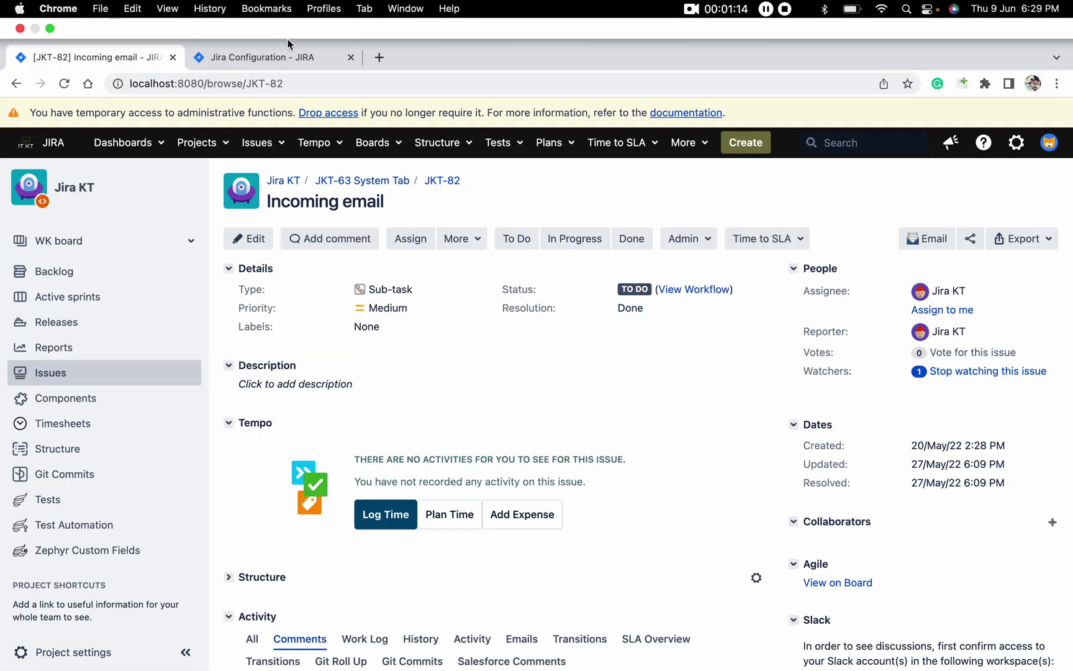
click(296, 64)
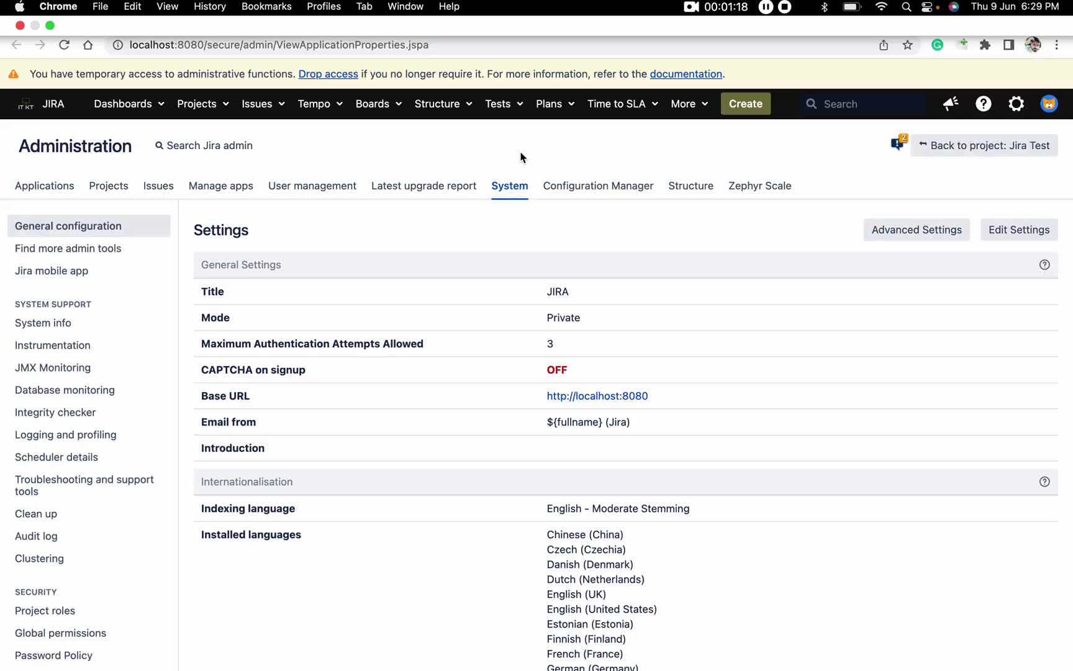
key(super+f)
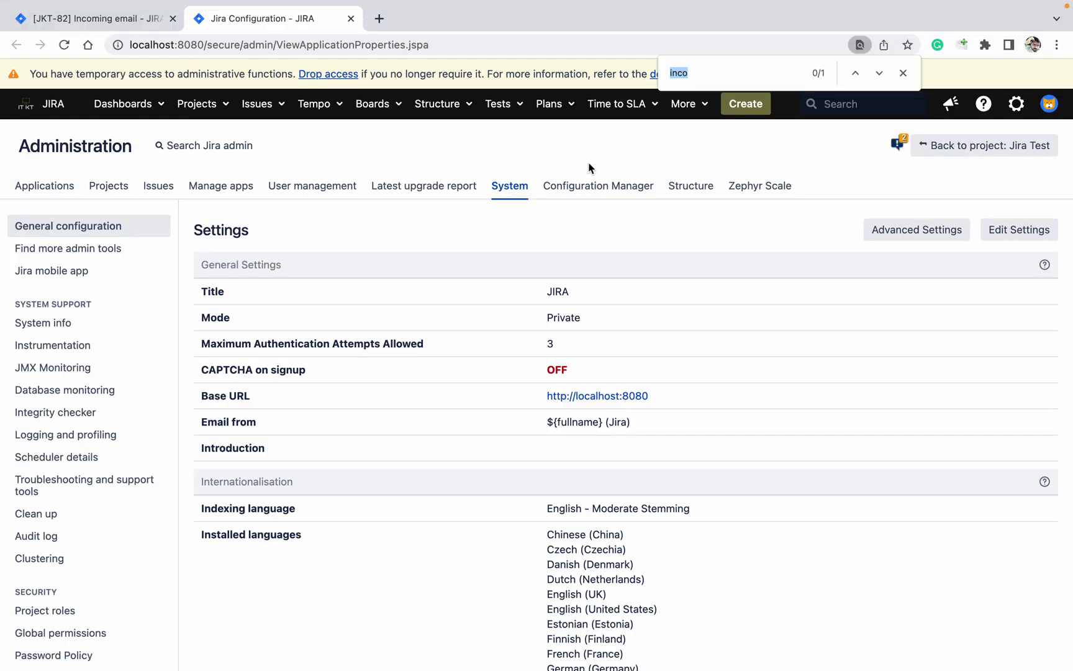
key(Return)
click(105, 369)
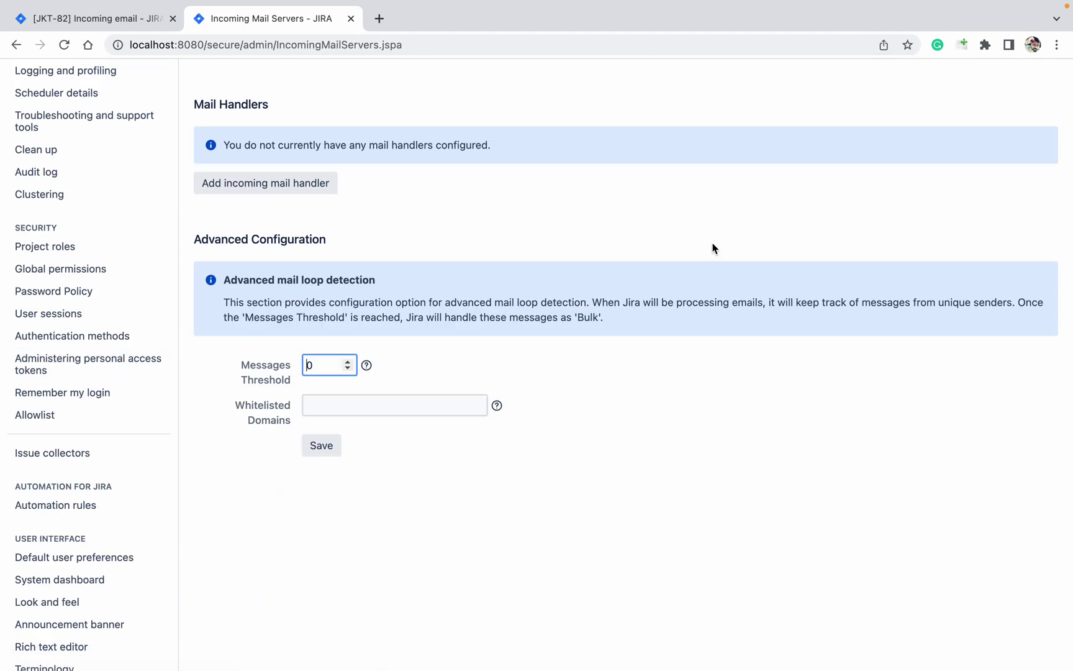
scroll(710, 202, up, 5)
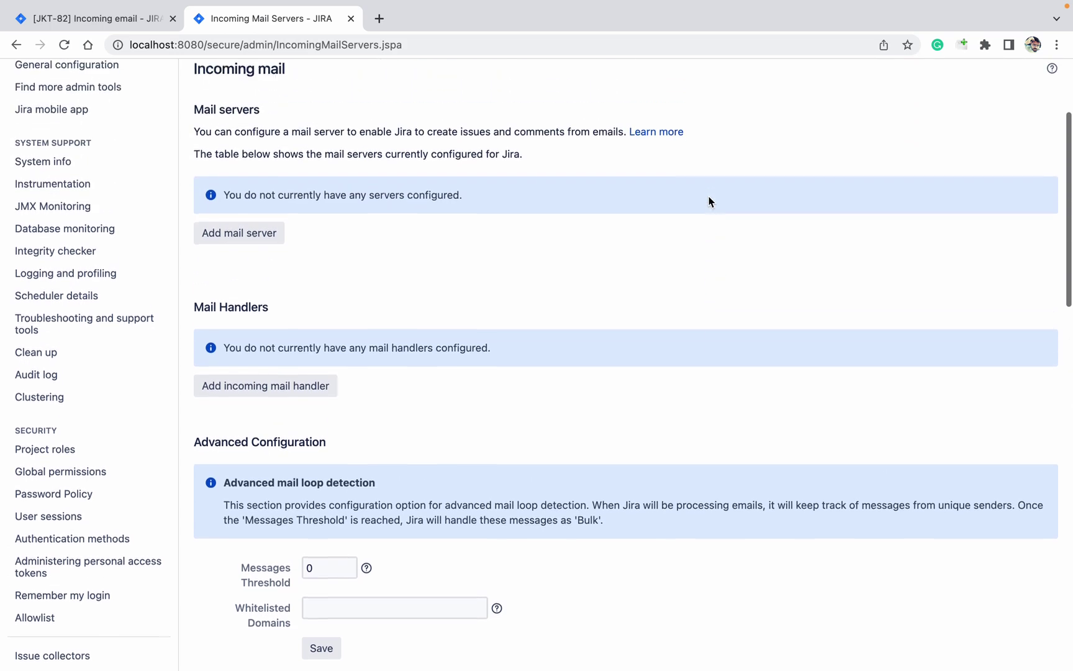
click(223, 247)
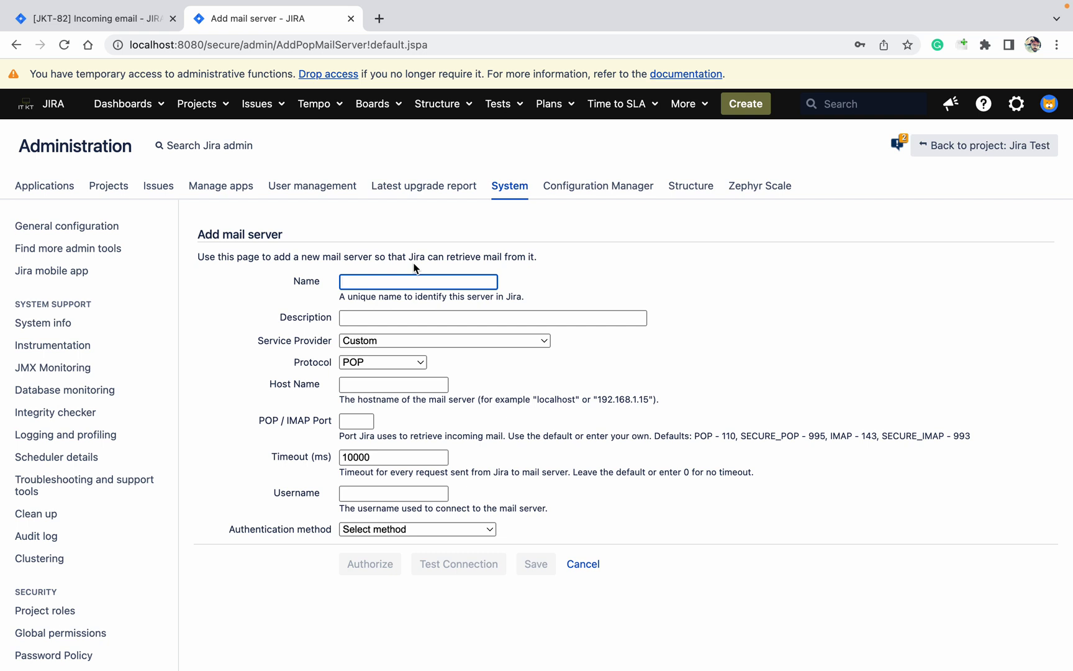
Name the mail server 'Jira Test' and enter the Gmail account username.
text(Jira Test)
click(380, 345)
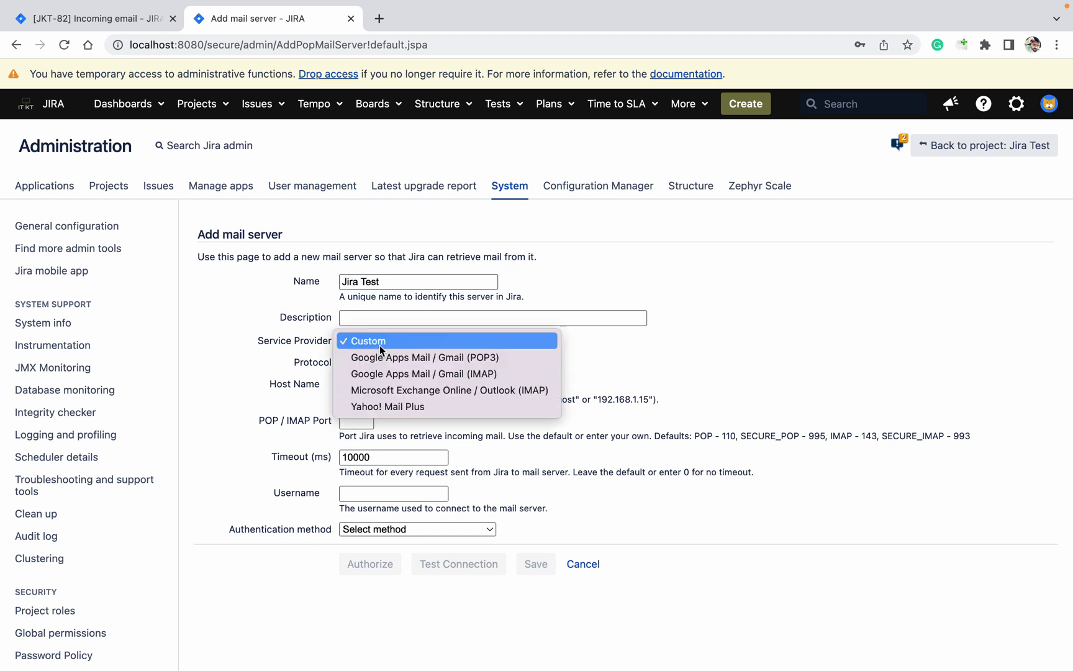
click(442, 373)
click(409, 401)
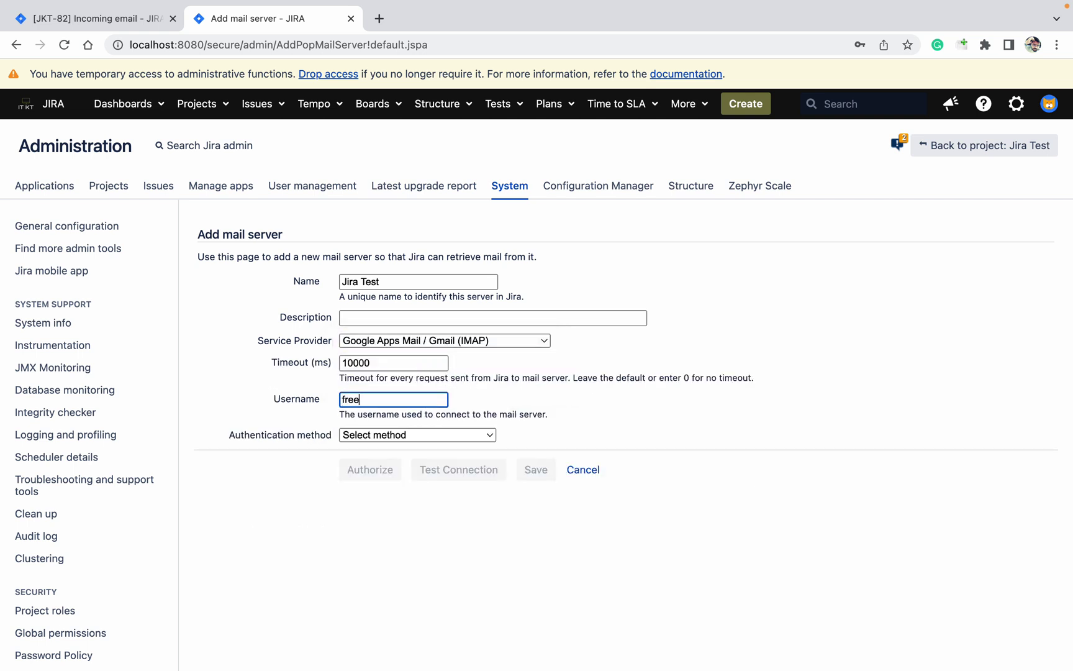
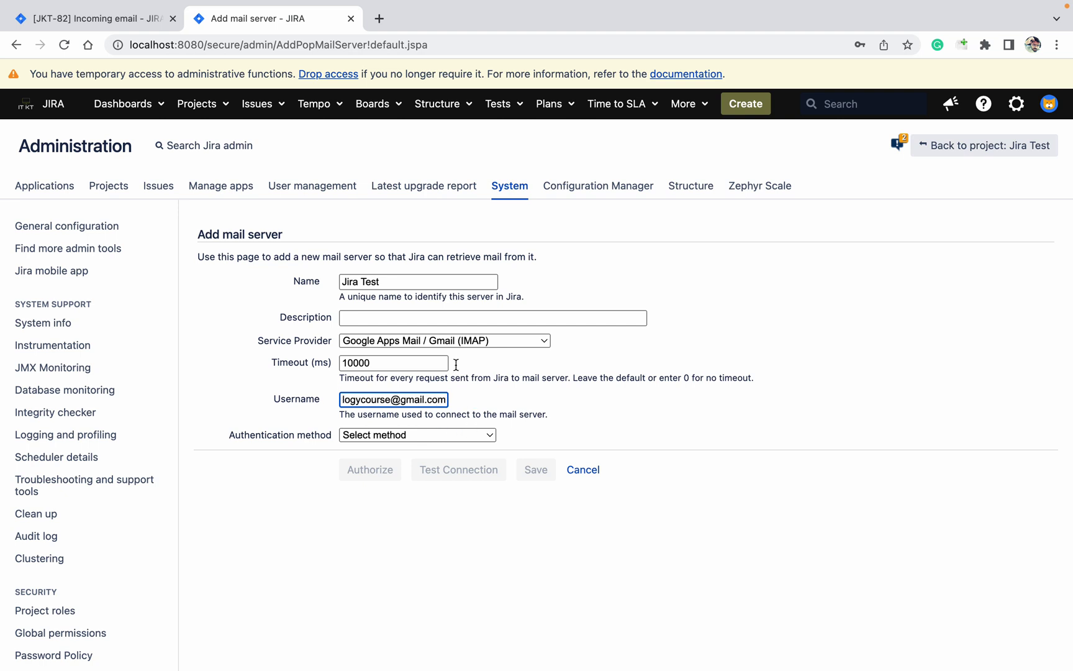
Set the provider to Custom with SECURE_POP protocol on pop.gmail.com port 995.
click(444, 343)
click(402, 313)
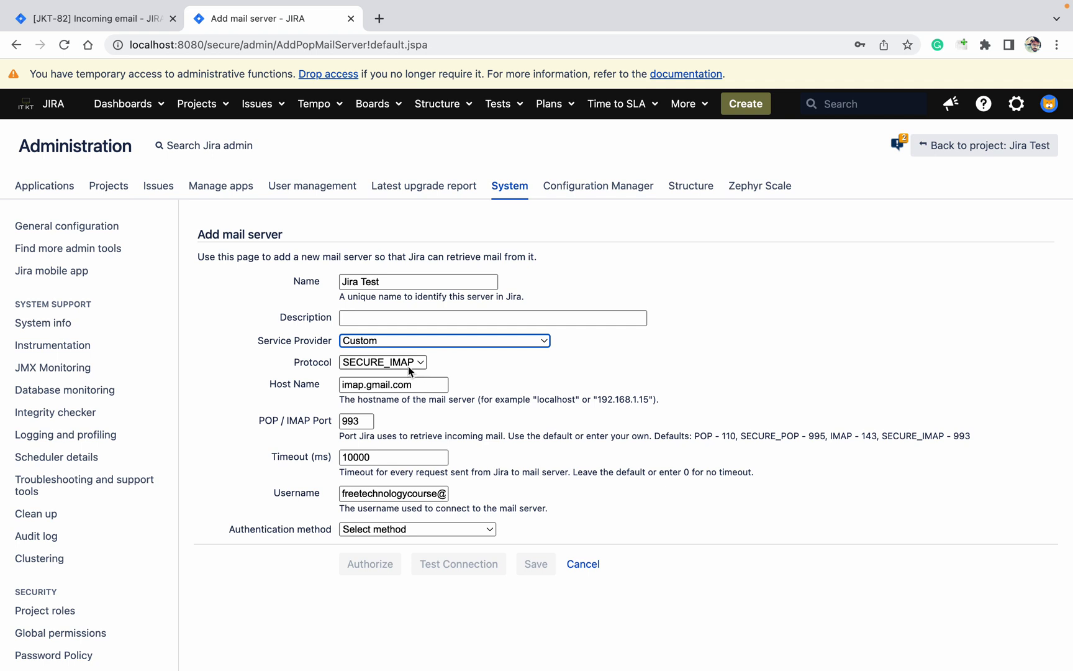
click(408, 363)
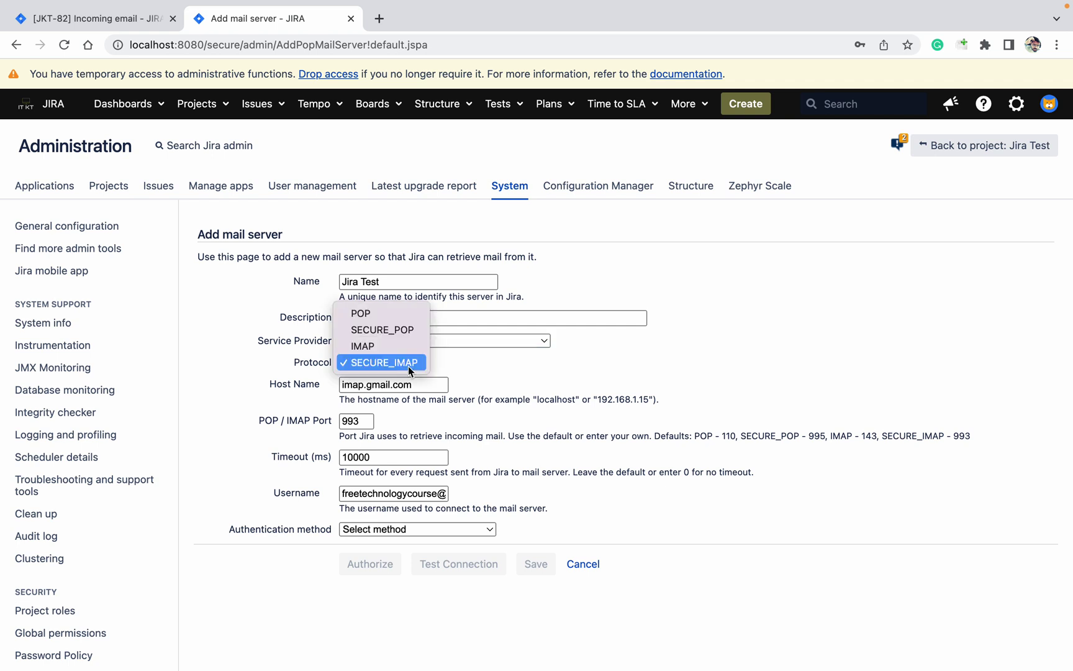
click(398, 331)
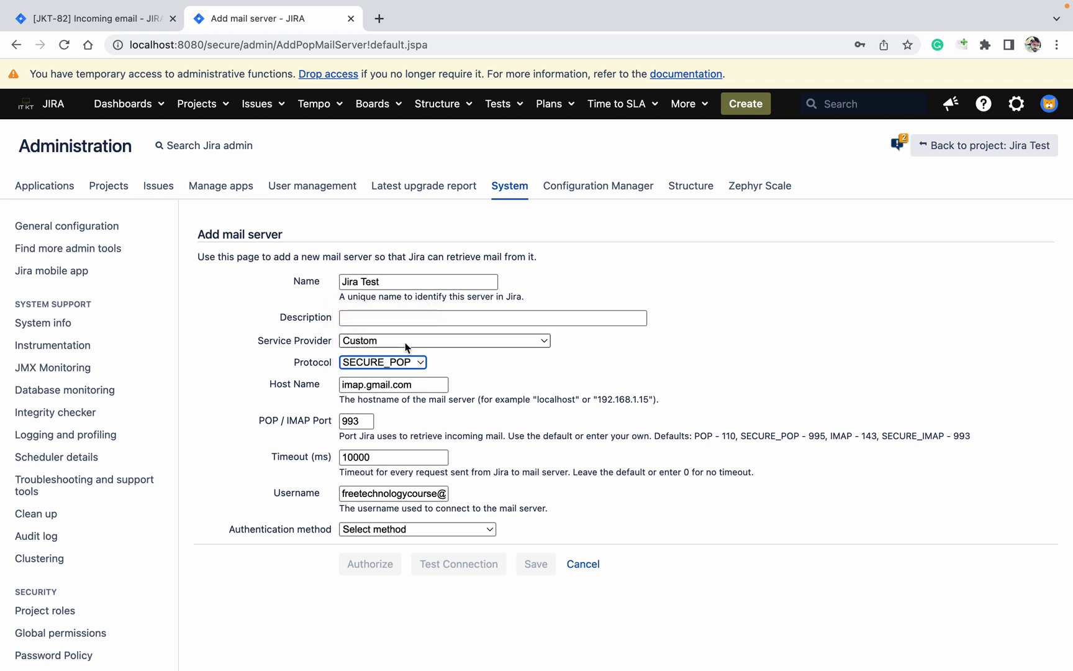
click(425, 342)
click(439, 357)
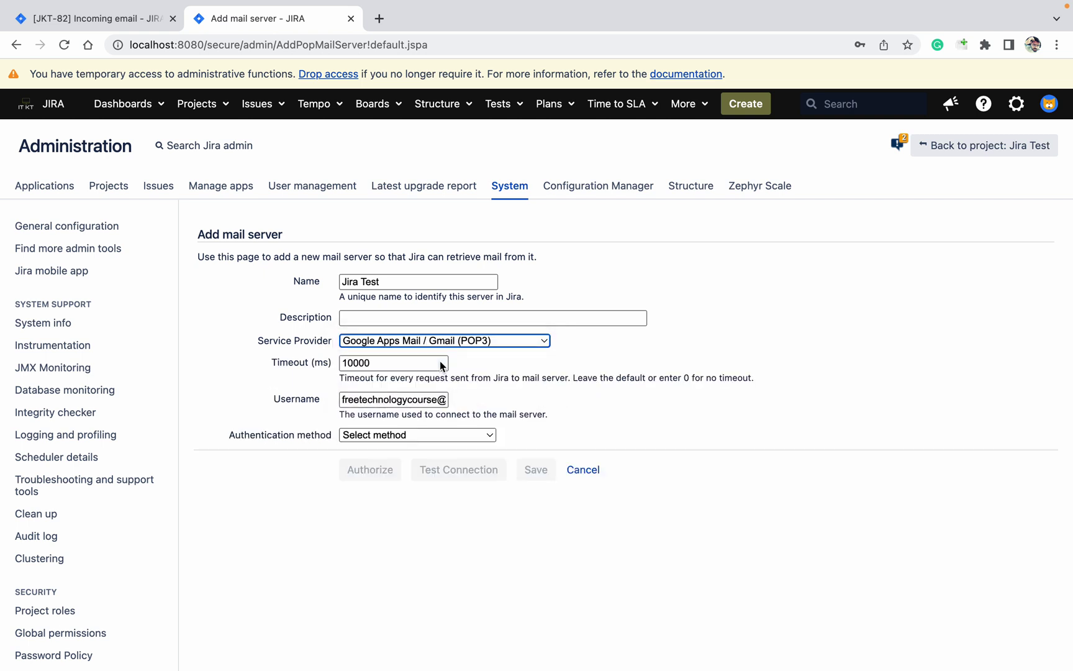
click(442, 343)
click(426, 328)
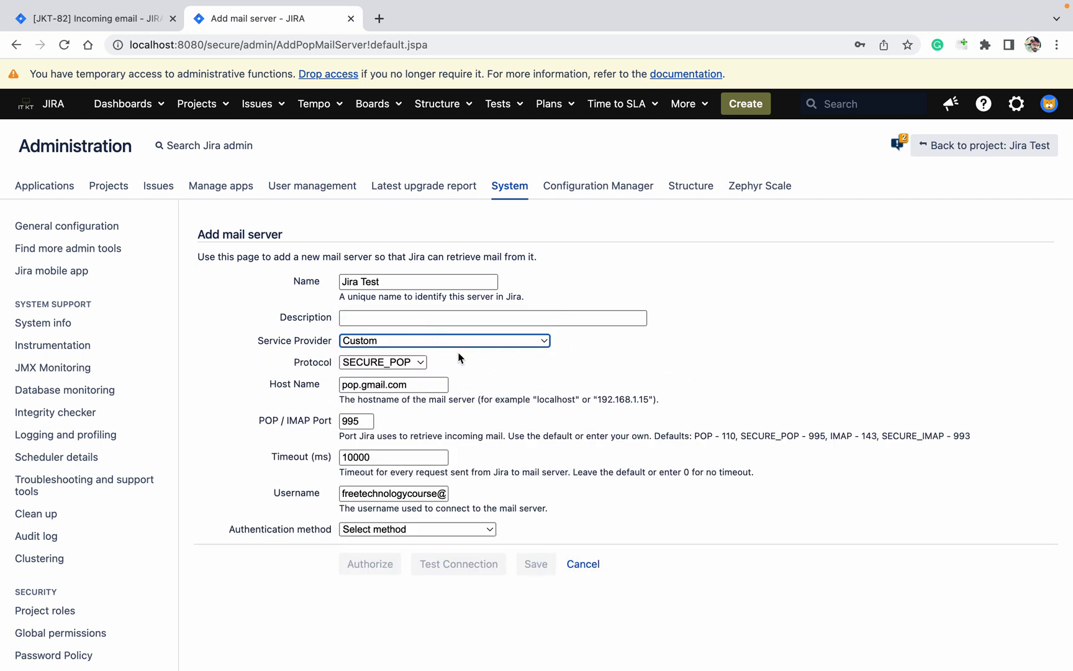
Choose password authentication, fill in the saved account password, and test the connection.
click(423, 529)
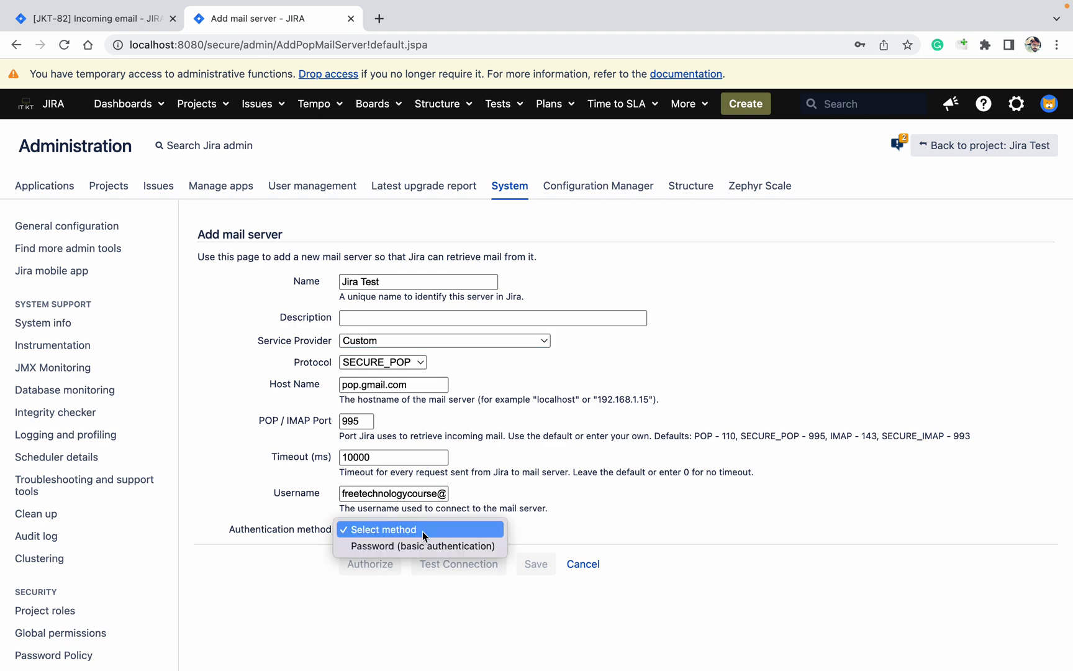
click(426, 546)
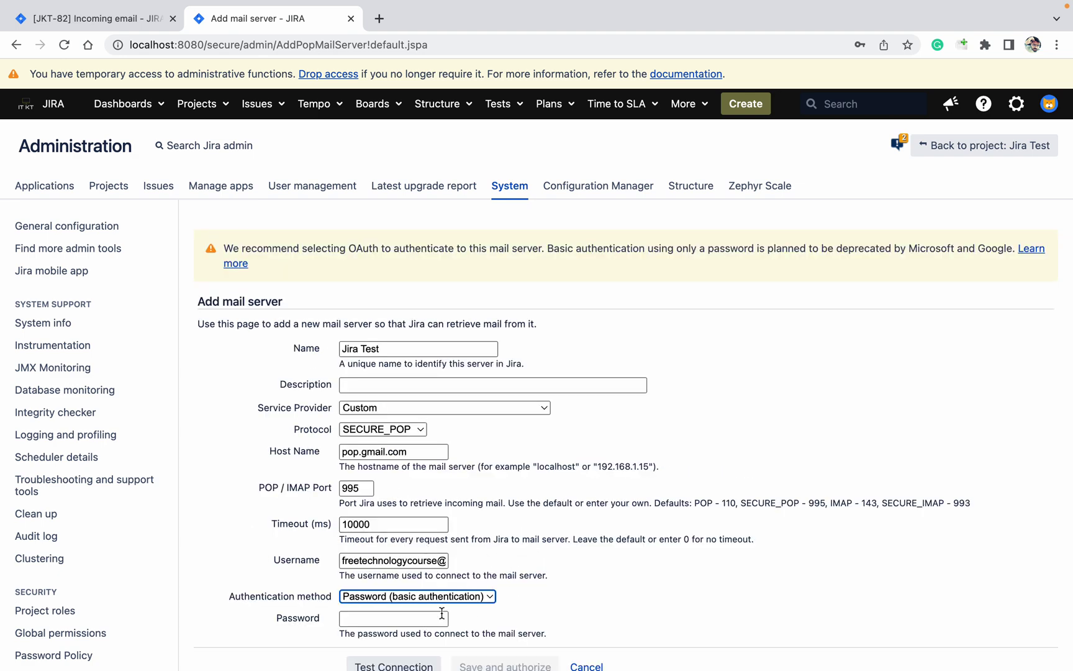
click(421, 616)
key(super+v)
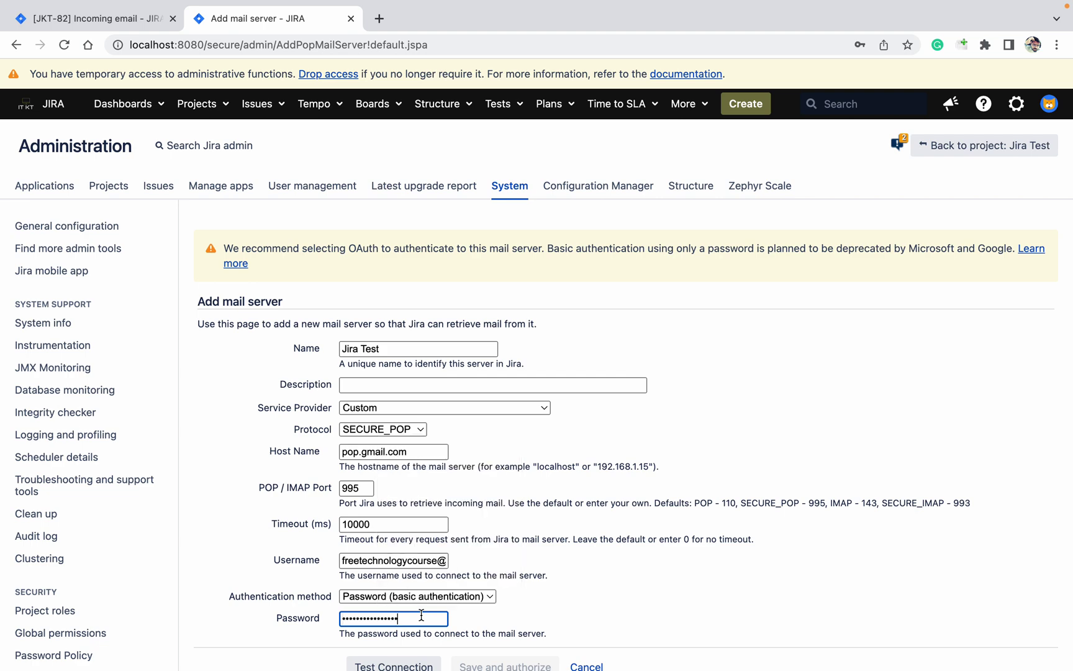
click(615, 584)
scroll(615, 583, down, 2)
scroll(615, 584, down, 3)
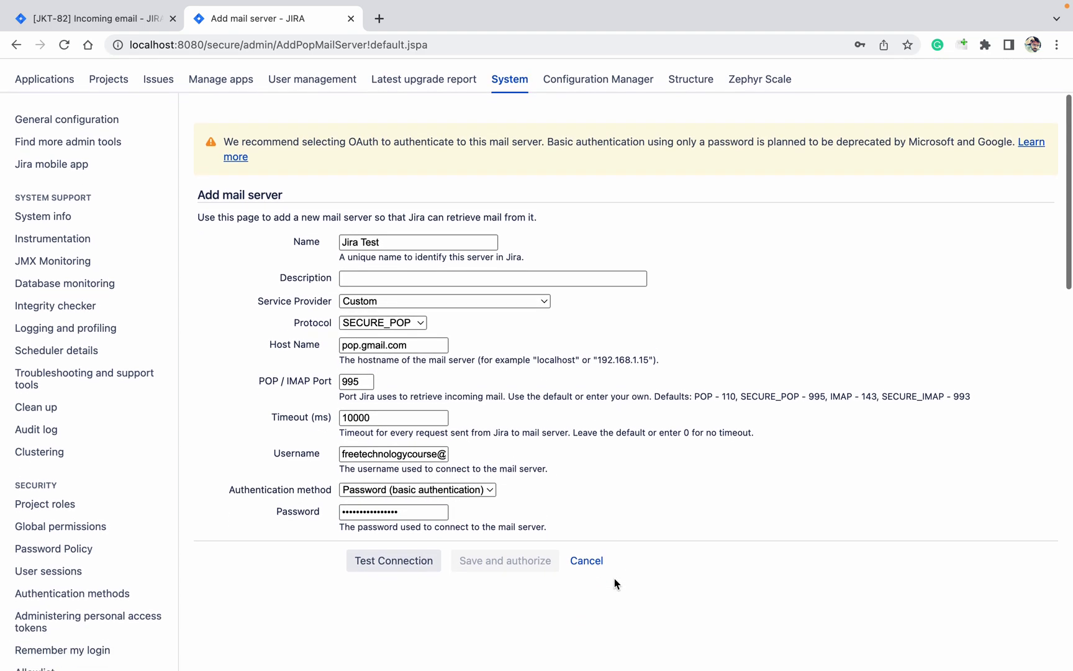
click(398, 549)
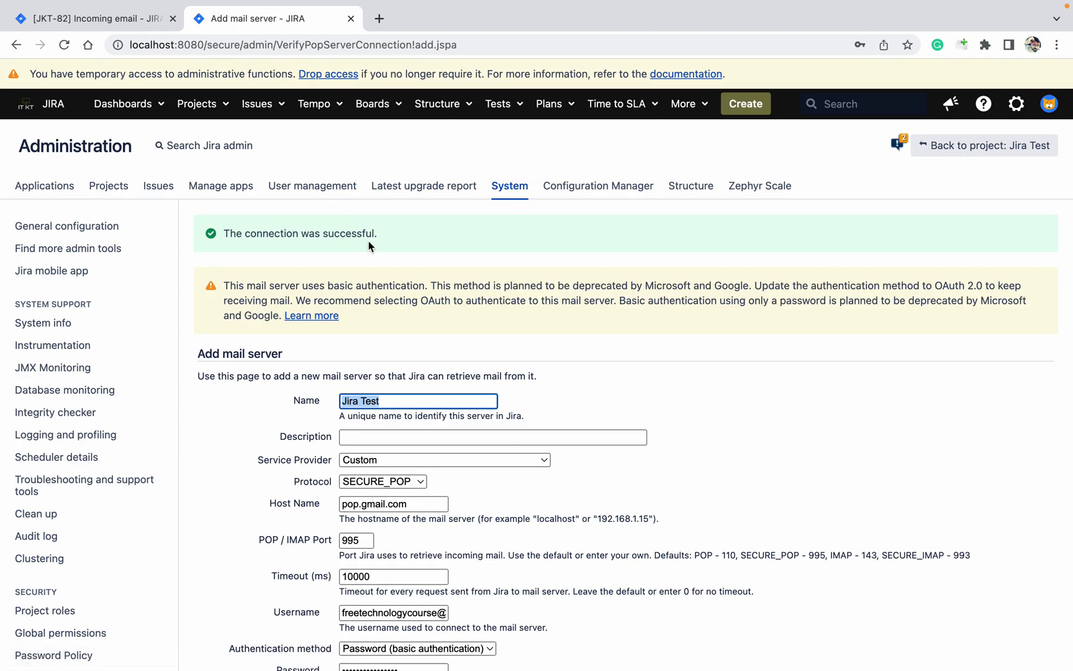
Save the Jira Test mail server and set its Messages Threshold to 1.
click(713, 426)
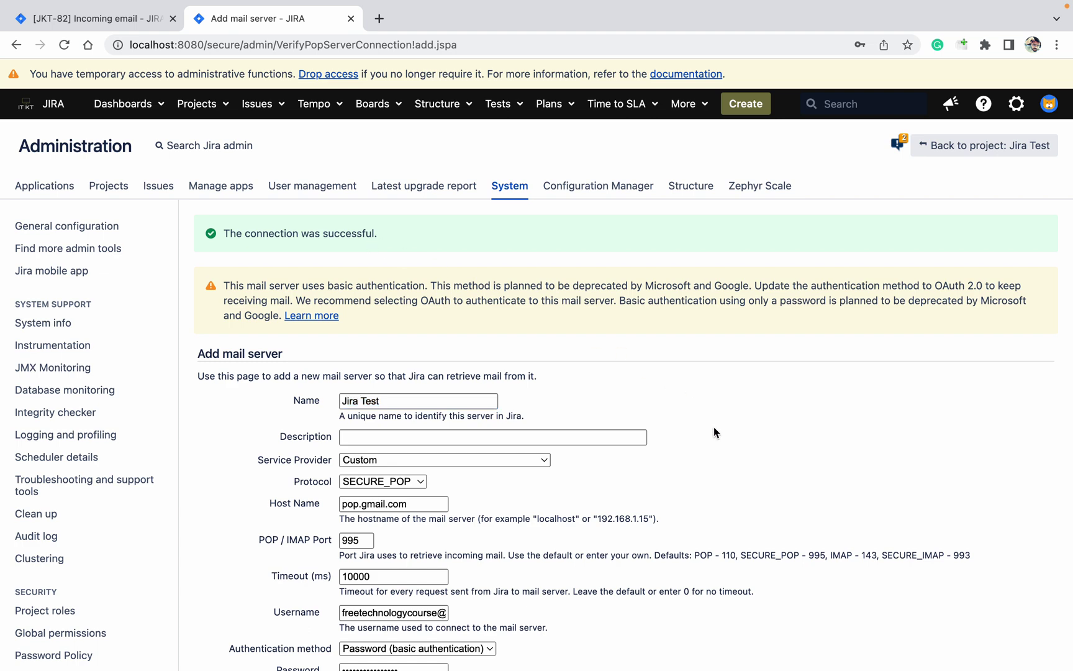
scroll(713, 426, down, 1)
scroll(713, 427, down, 5)
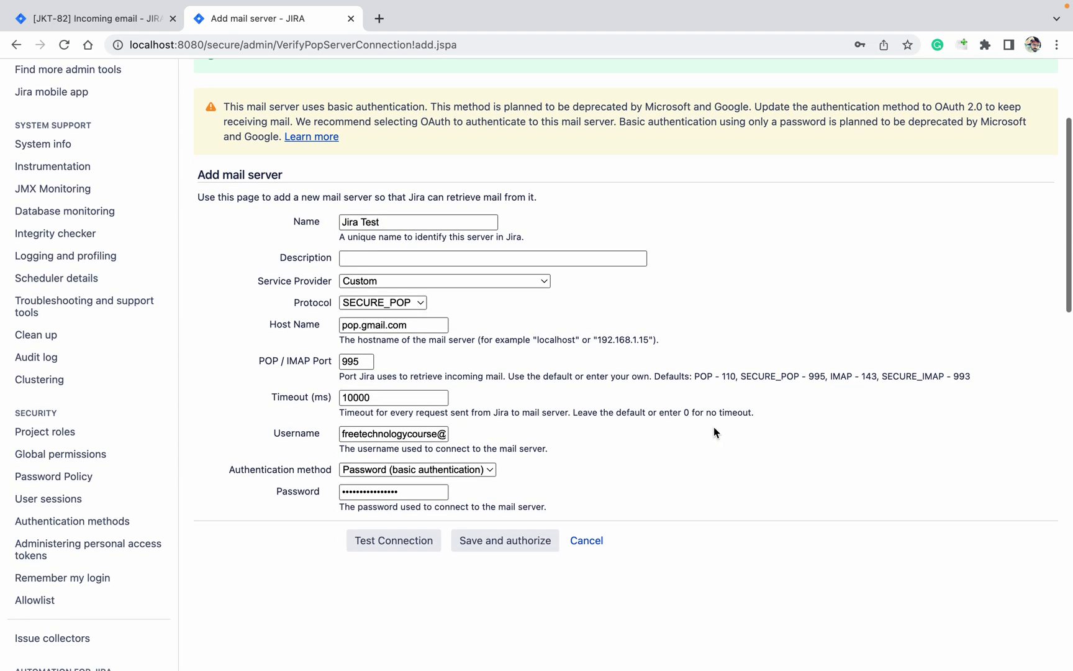
click(522, 544)
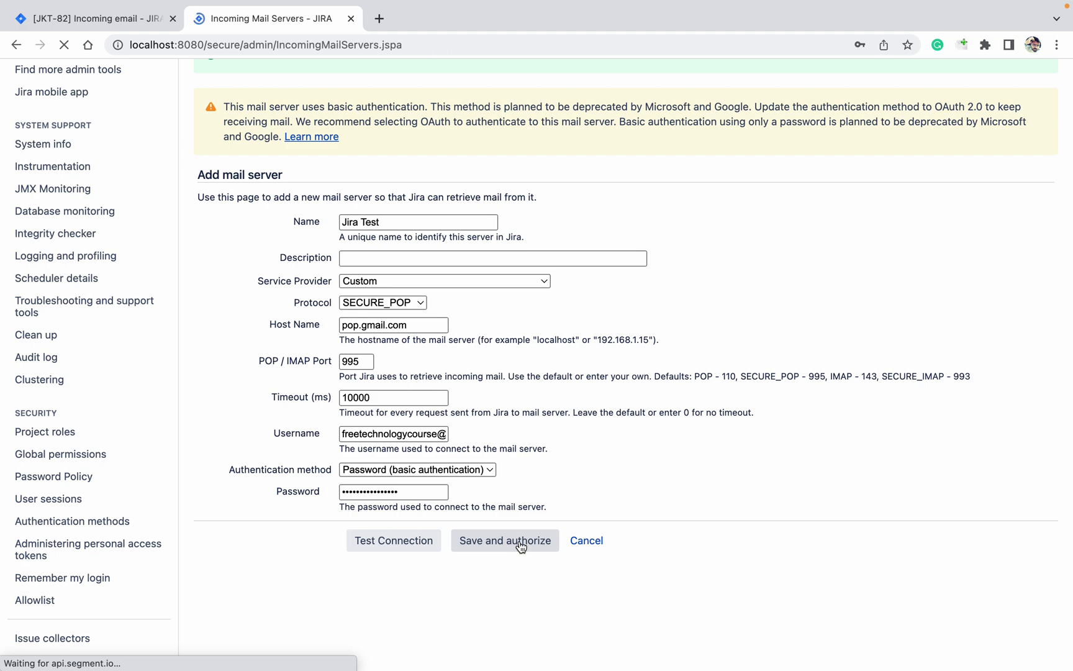
key(Up)
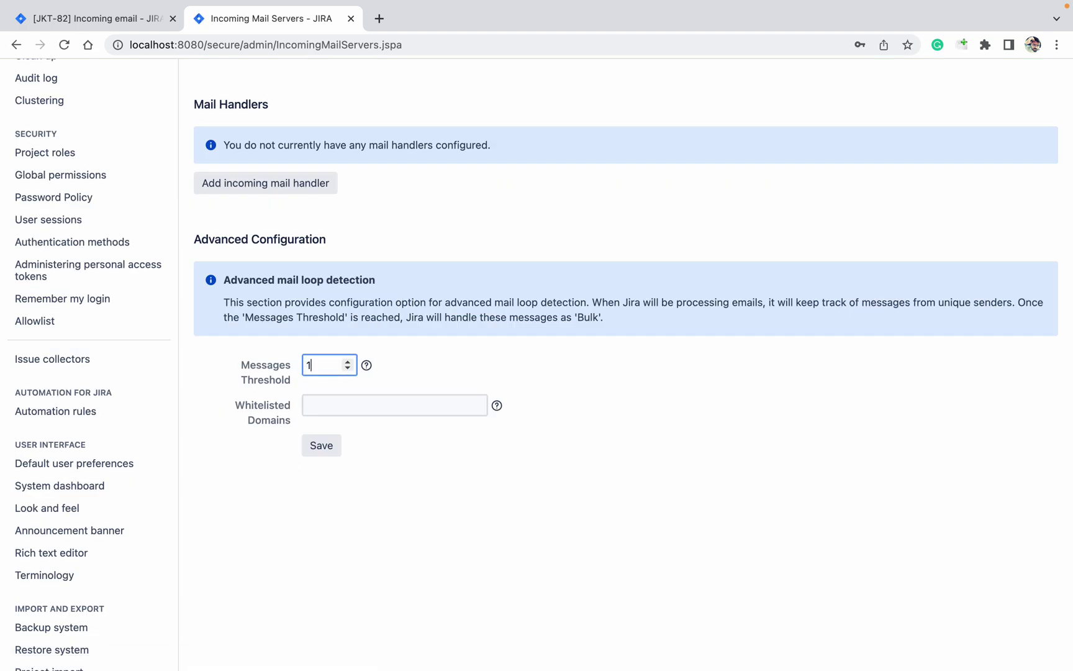
click(779, 567)
scroll(779, 569, up, 5)
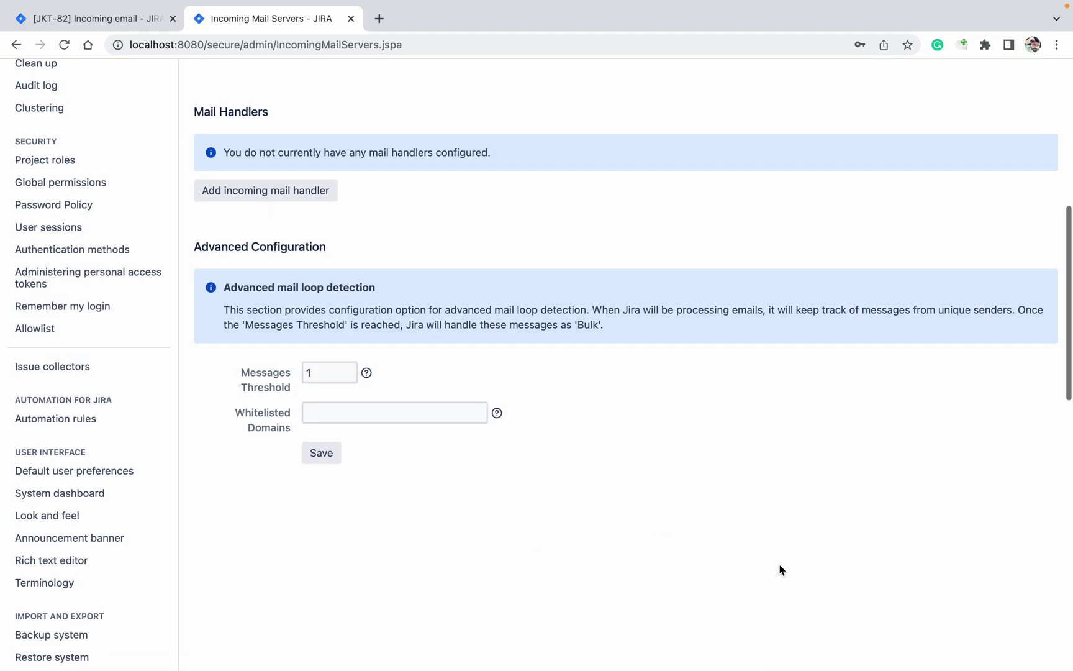
scroll(780, 569, up, 1)
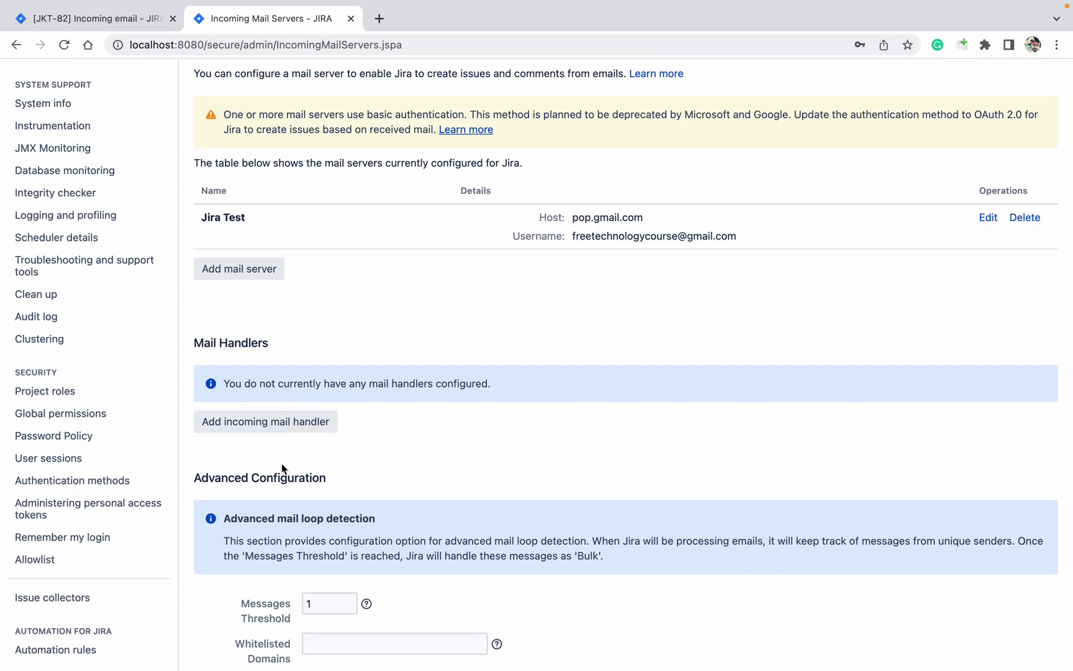
Add mail handler 'Jira Test' on server Jira Test using Create a new issue or add a comment.
click(240, 428)
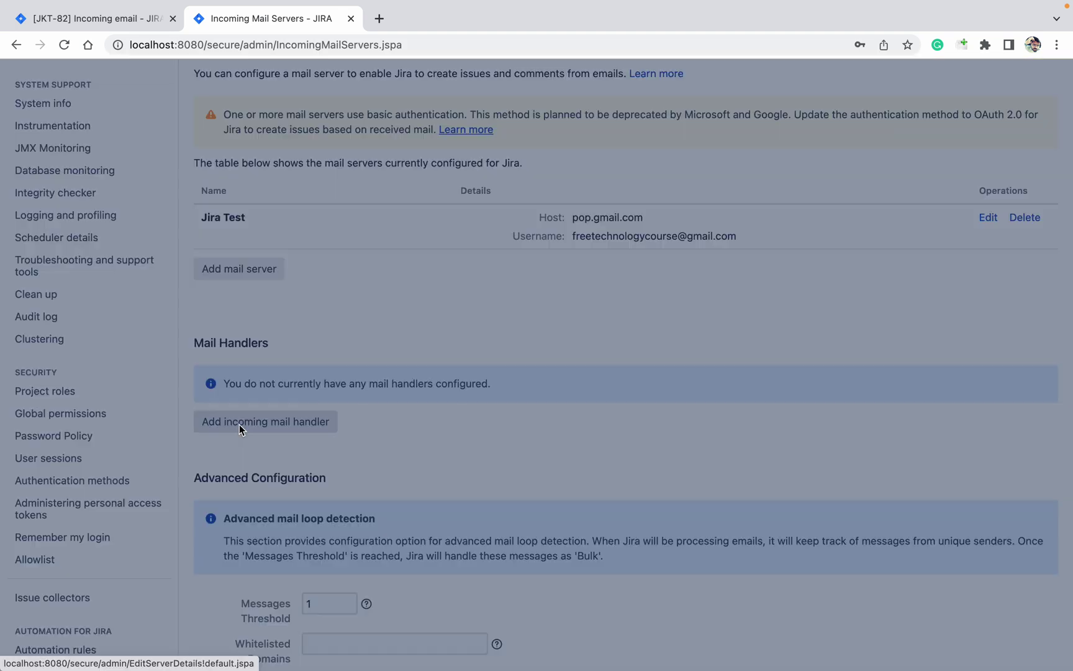
text(Jira TRest)
key(BackSpace)
key(BackSpace)
key(BackSpace)
key(BackSpace)
text(est)
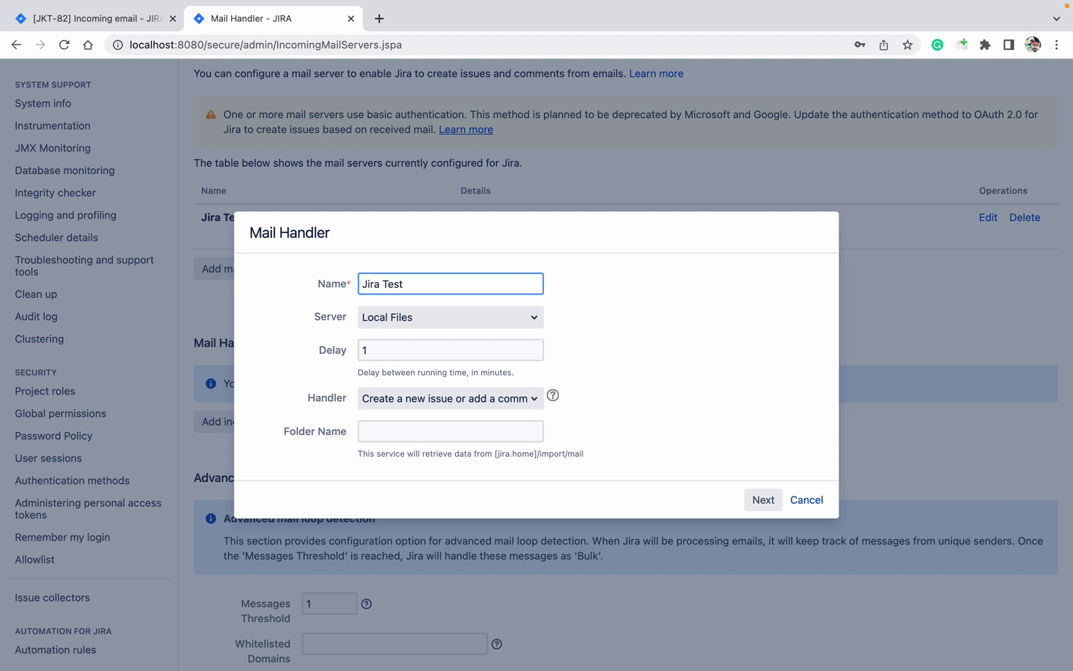
click(446, 323)
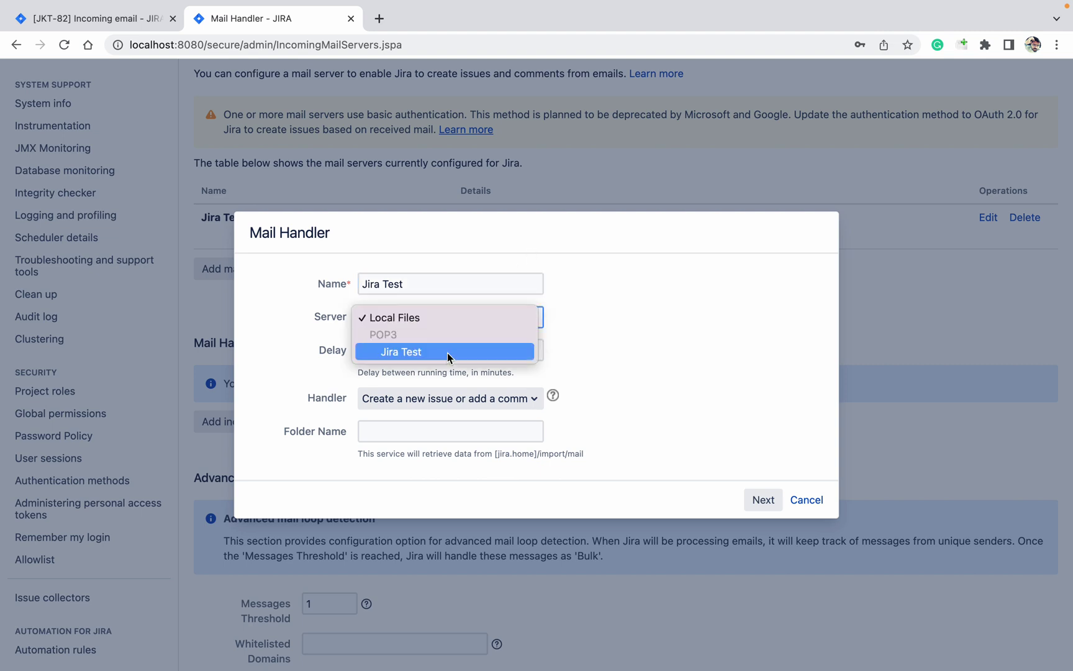
click(447, 352)
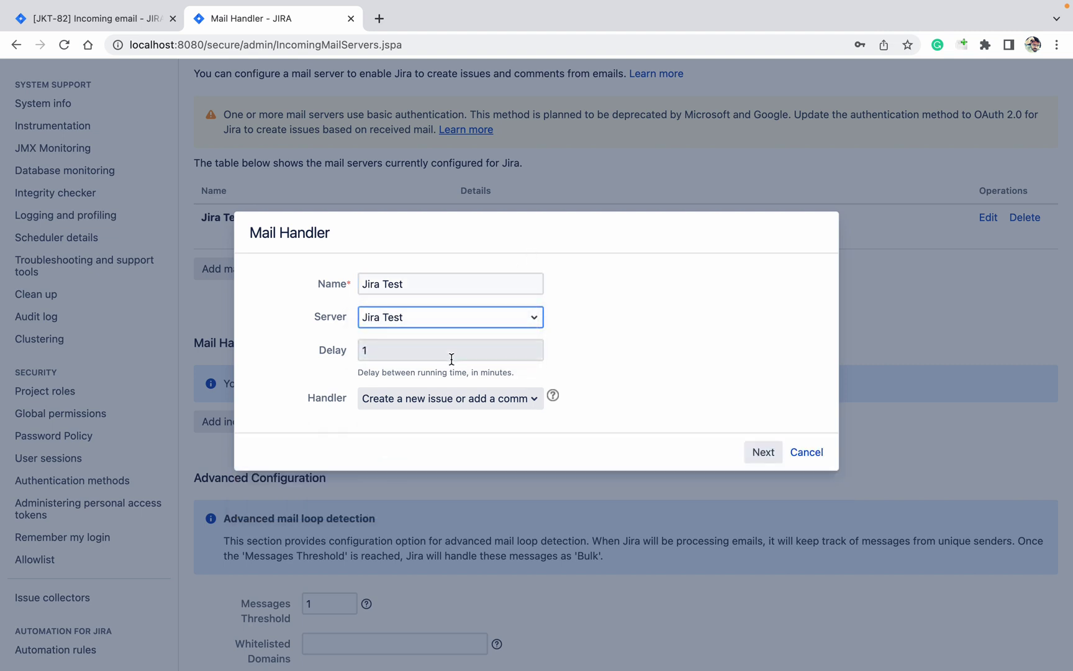
click(487, 398)
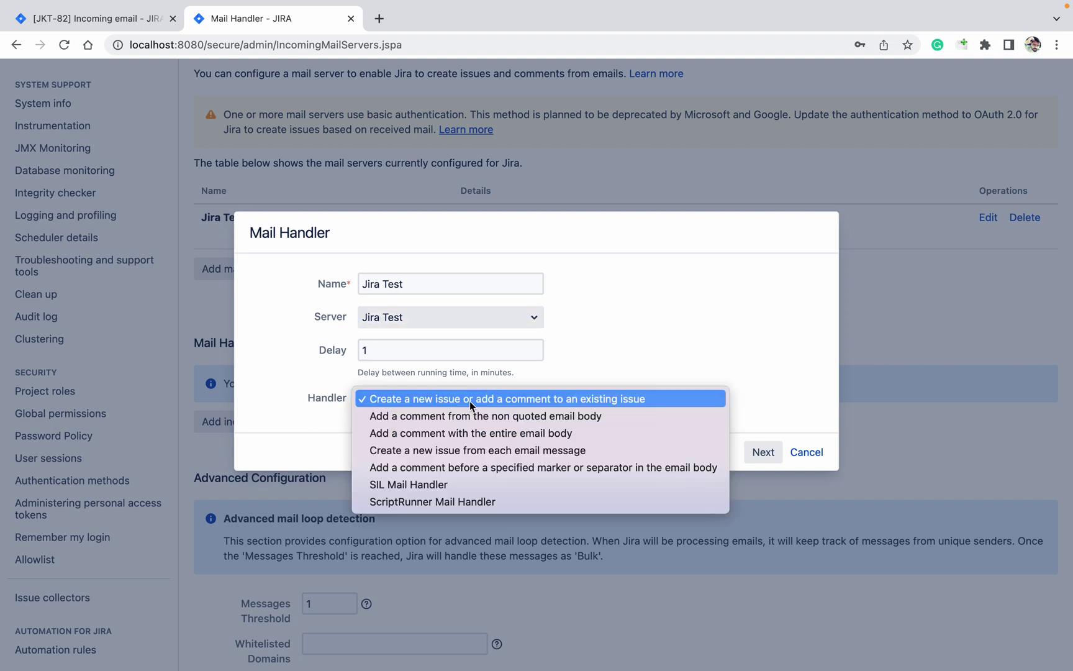
click(470, 400)
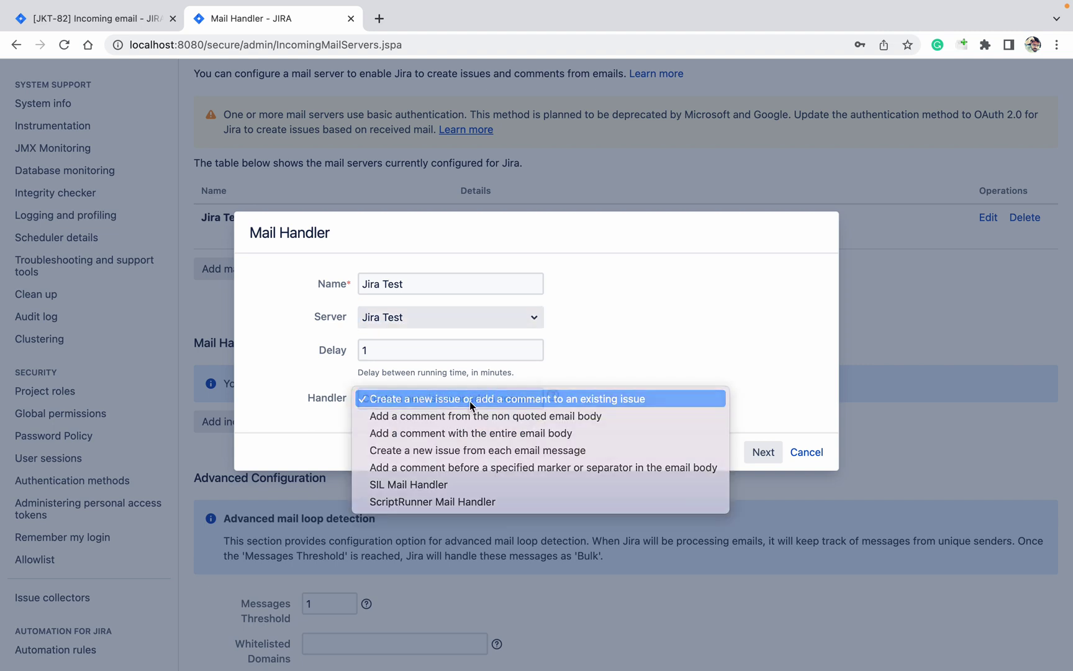
click(765, 452)
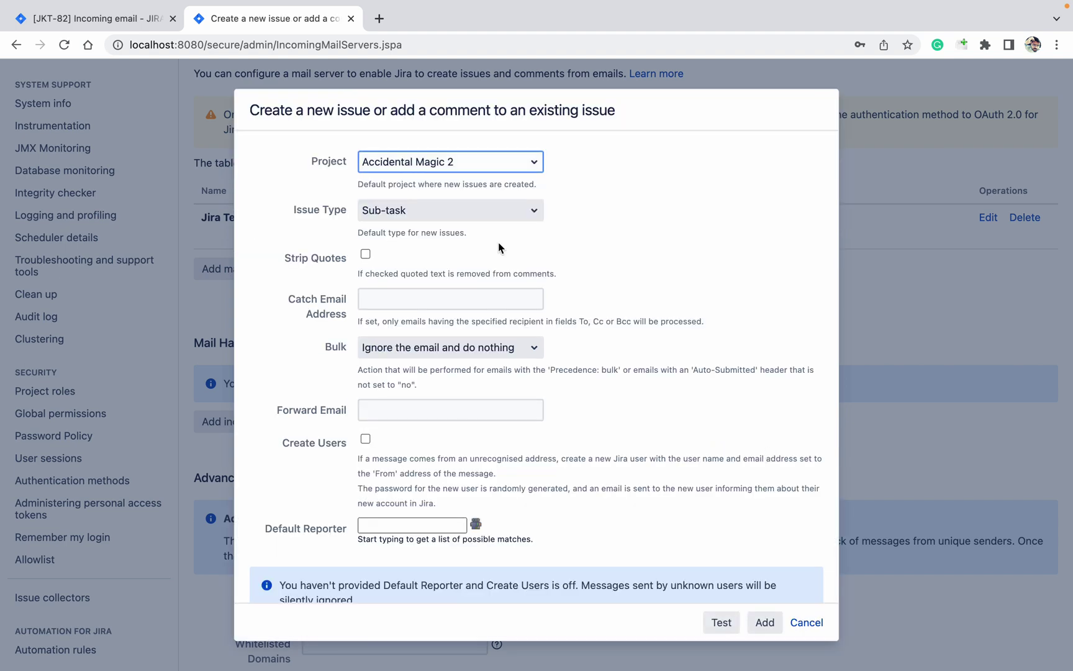
Set the handler's default project to Jira Test and issue type to Story.
click(455, 162)
key(j)
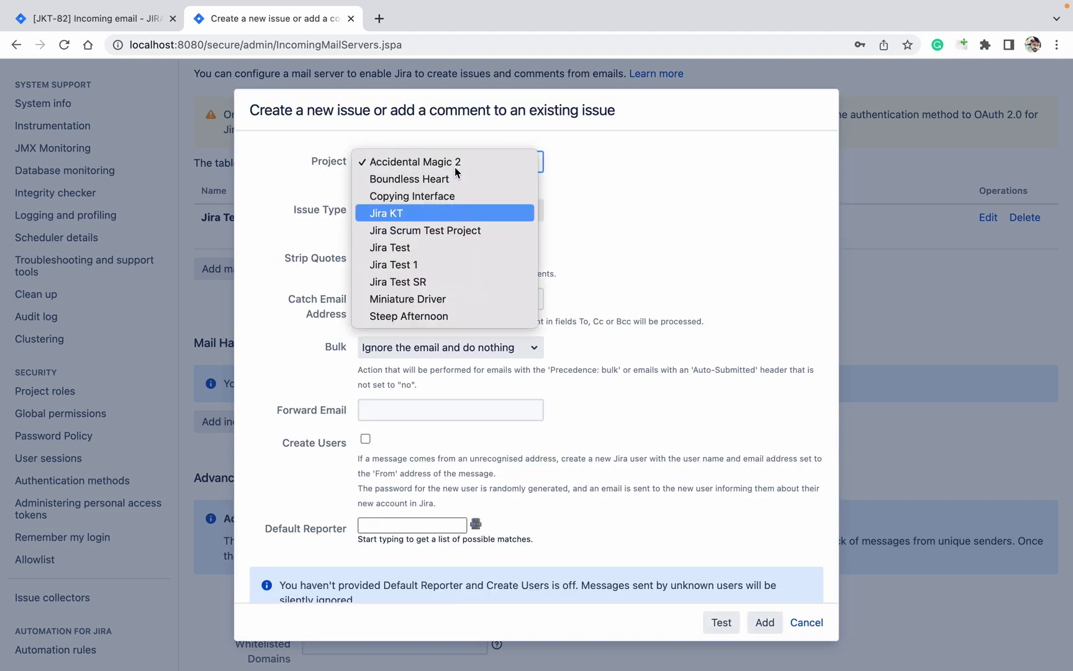
key(Down)
key(Down)
key(Return)
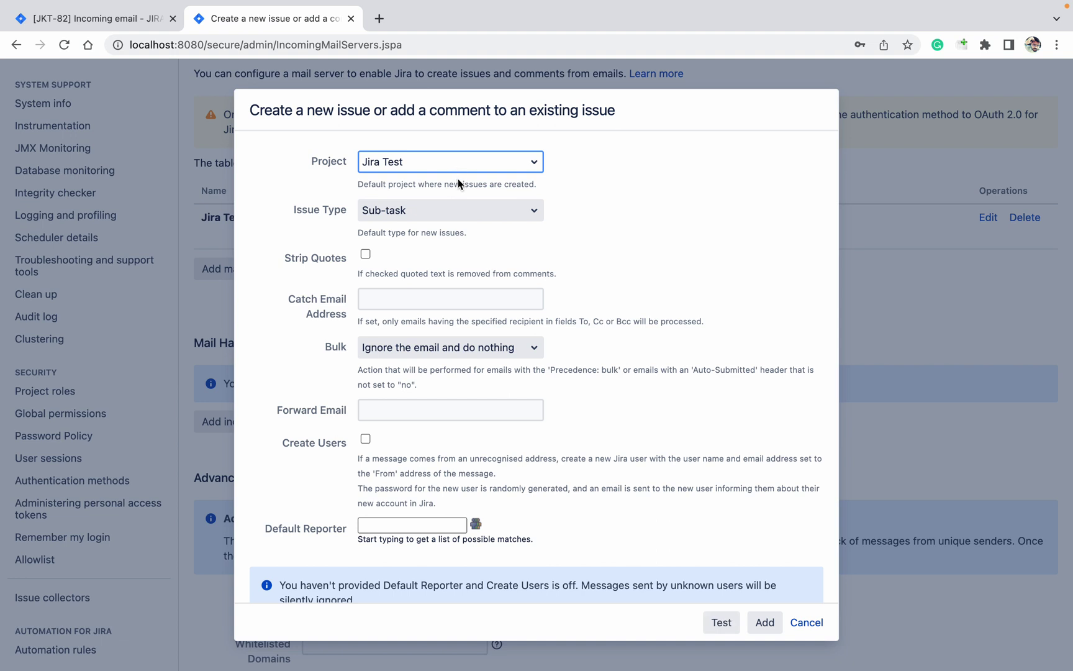
click(457, 206)
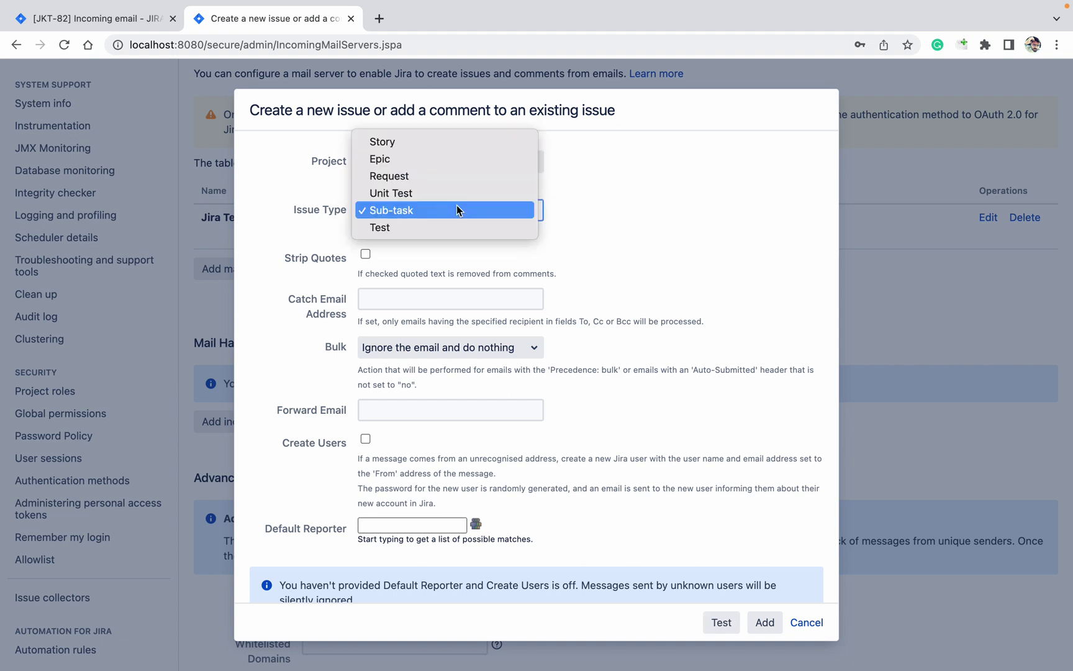
click(430, 177)
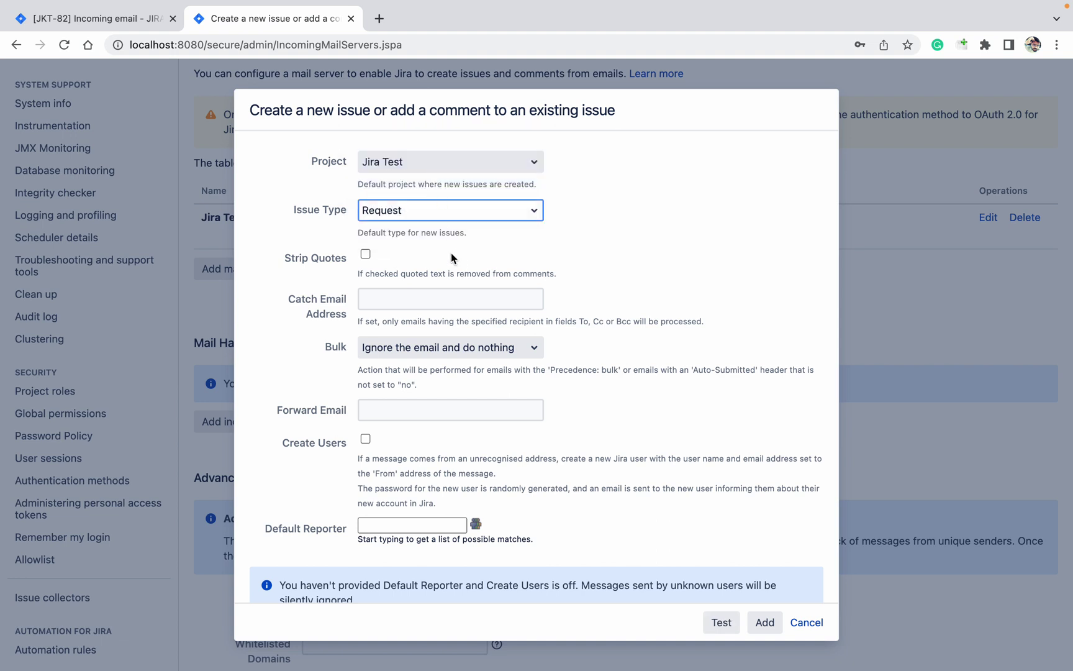
click(435, 217)
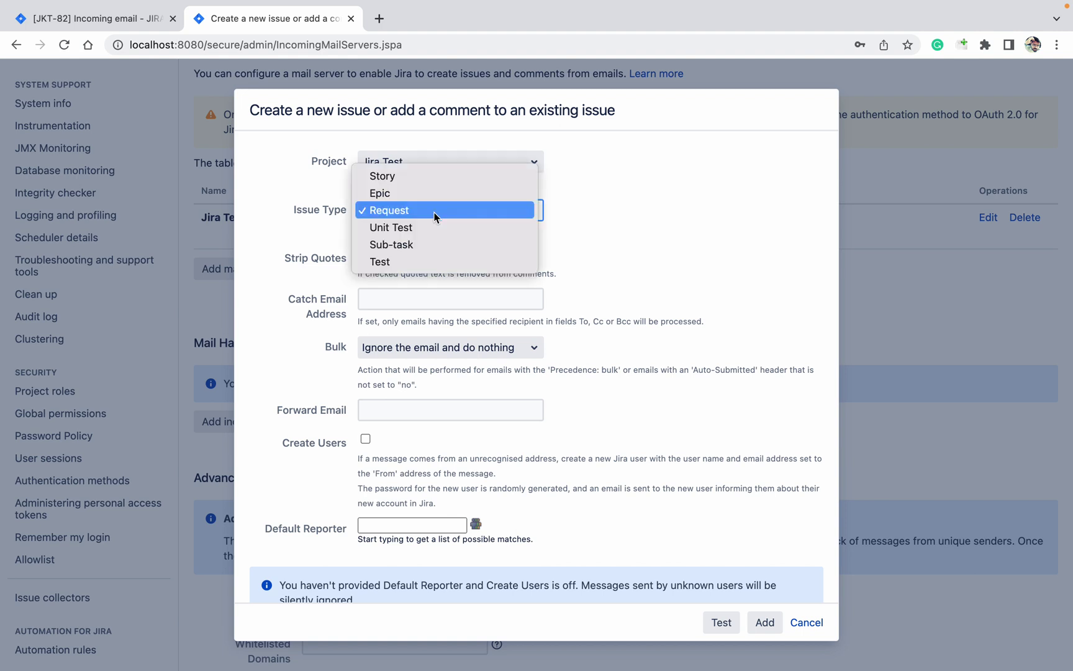
click(401, 175)
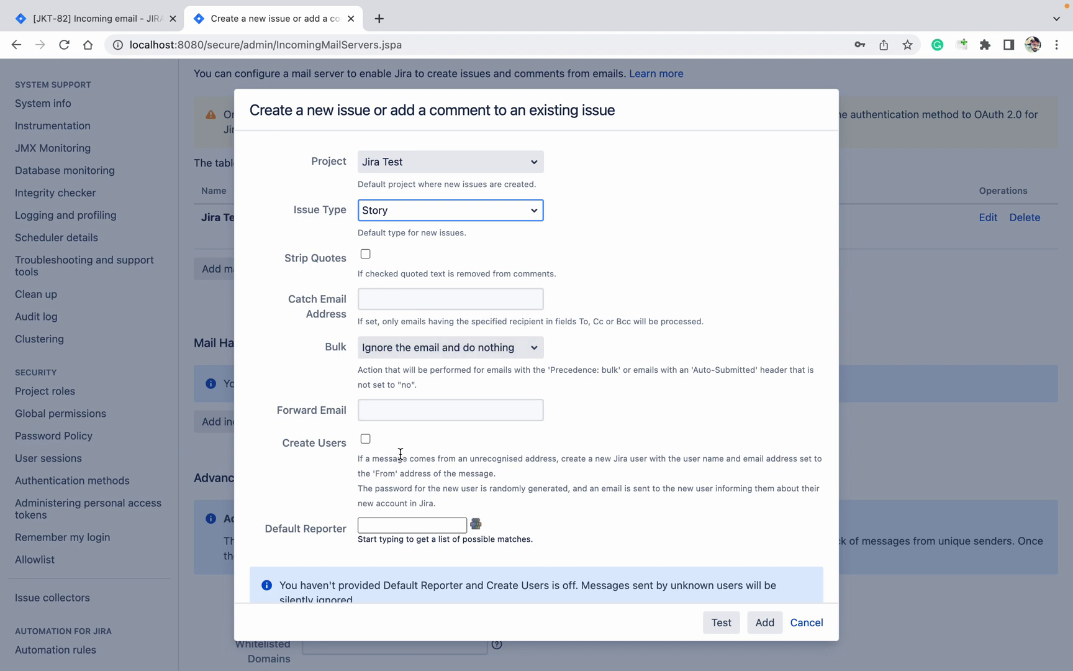
Pick the user matching 'Jira' as default reporter and add the handler.
click(413, 472)
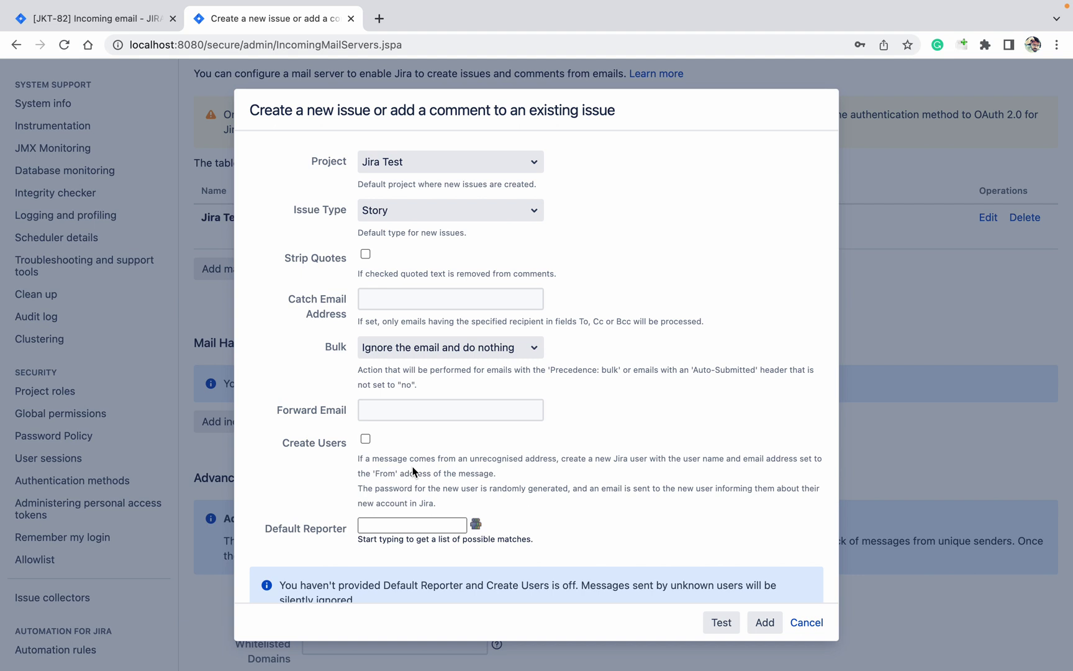
click(402, 527)
text(Jira)
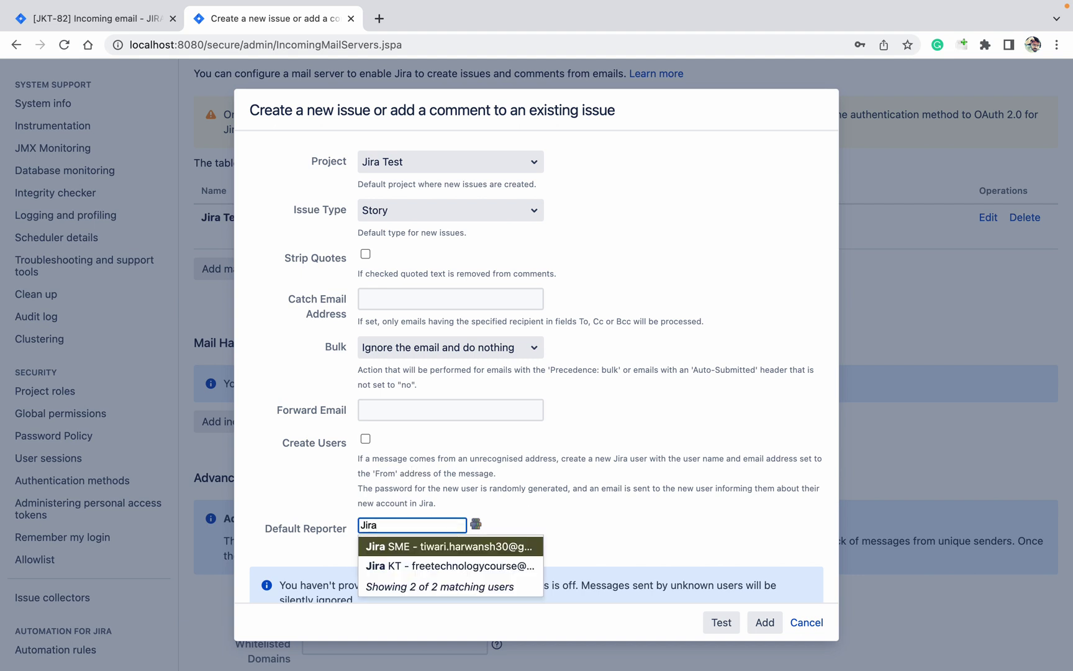
click(458, 565)
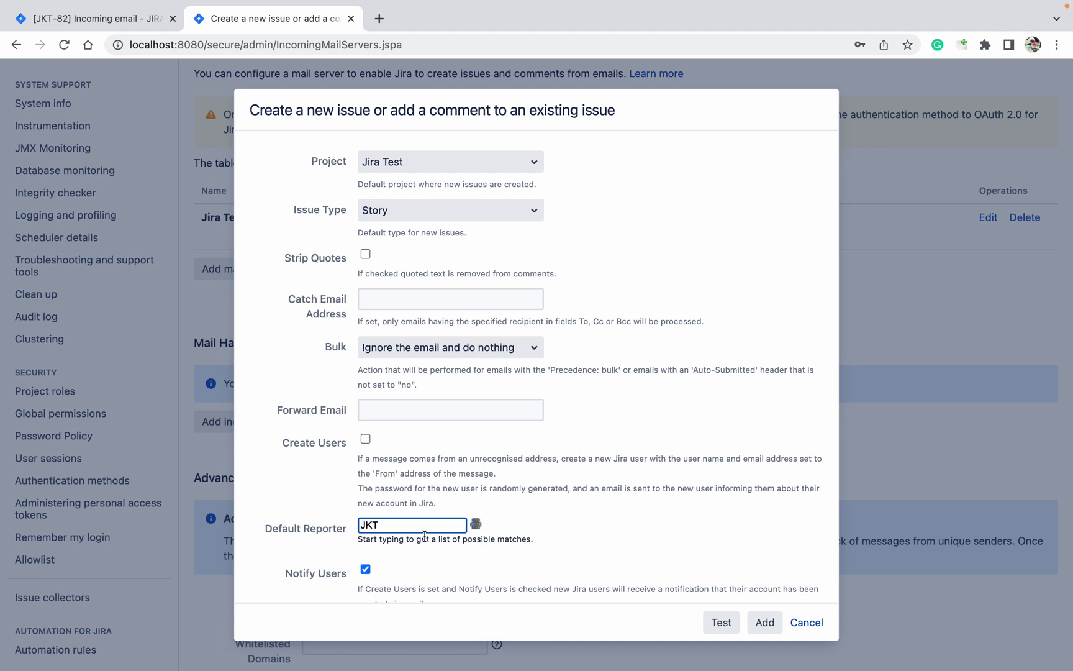
click(592, 536)
scroll(628, 550, down, 3)
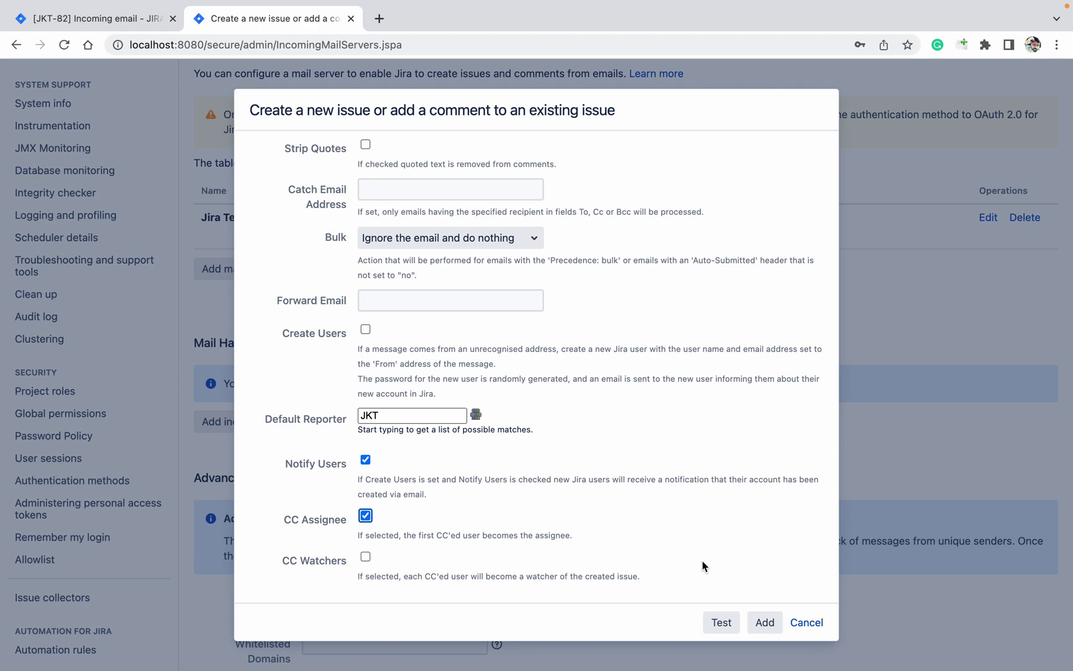
click(763, 623)
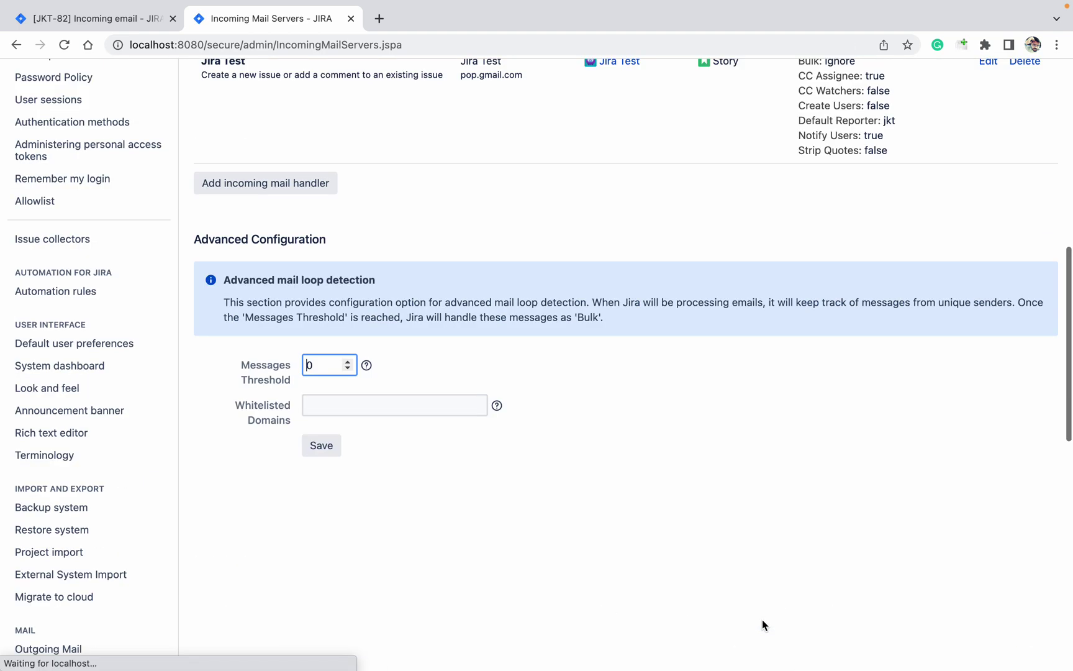
Change the Messages Threshold to 2, review the handlers table, and begin a Gmail recipient.
key(Delete)
text(2)
click(803, 567)
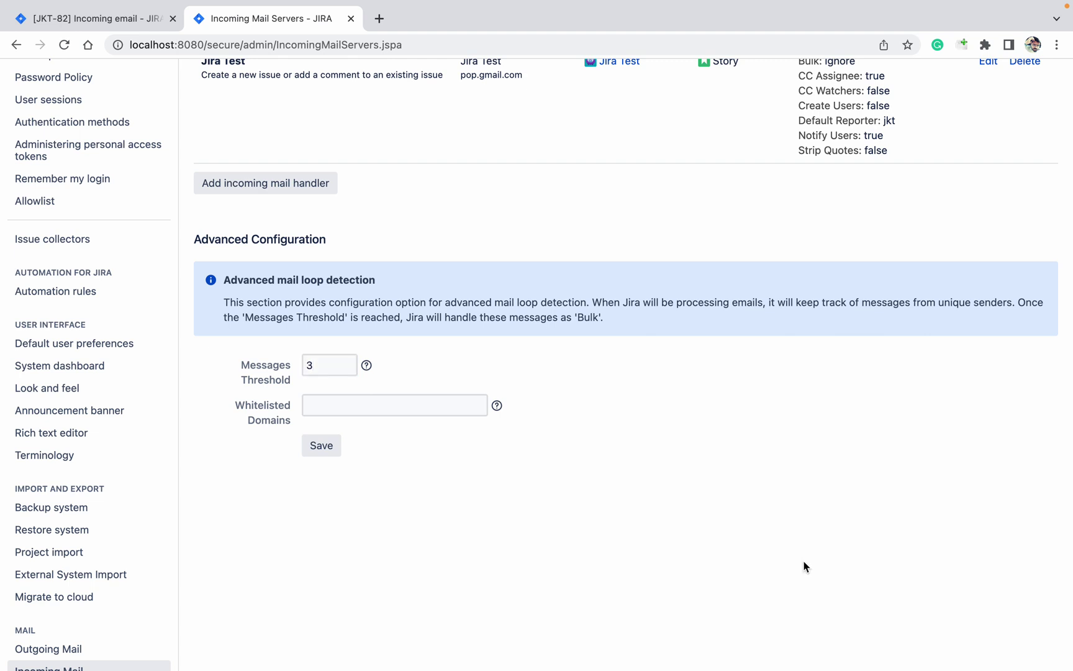
scroll(804, 566, up, 2)
scroll(804, 566, up, 10)
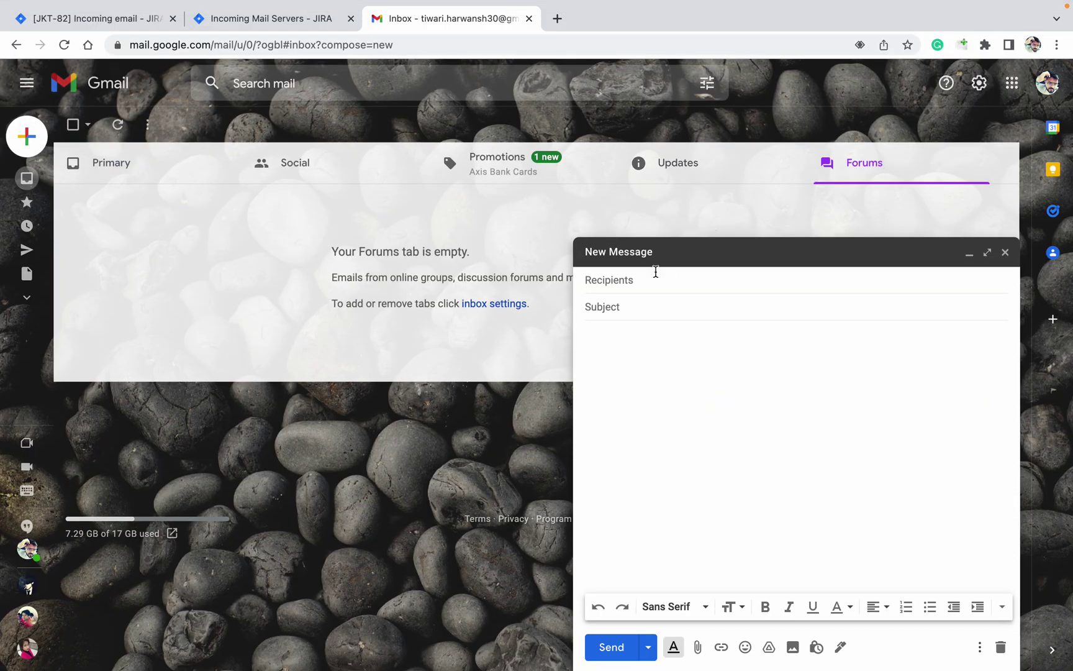
click(645, 285)
Address the email to Jira's mailbox with subject 'Test ticket from email.'.
text(ffr)
key(BackSpace)
key(BackSpace)
text(ree)
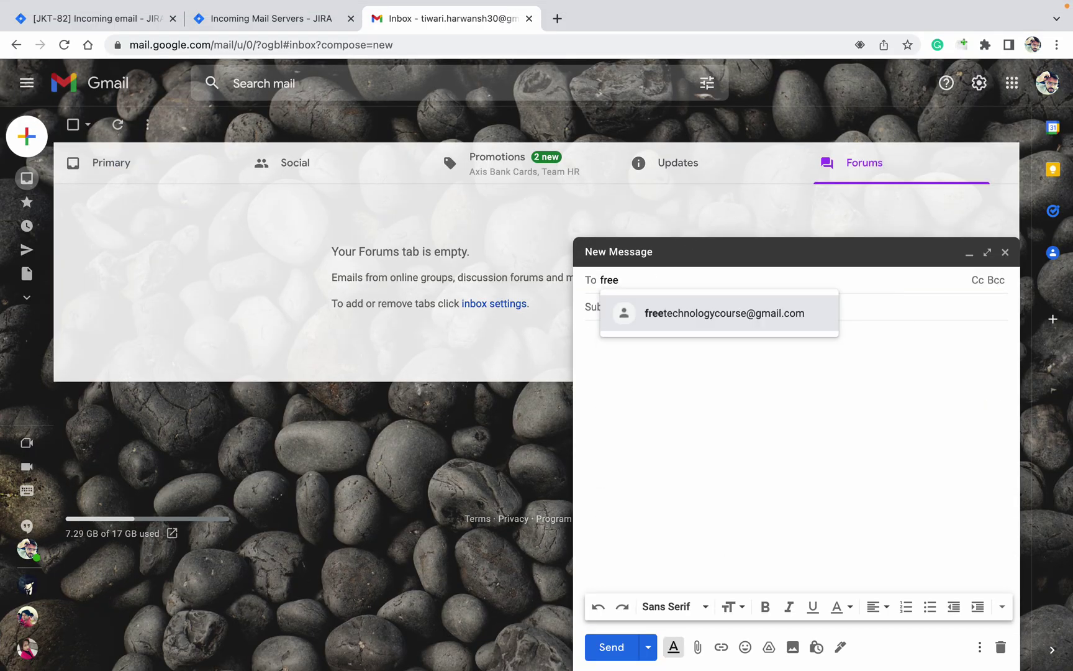
key(Return)
click(642, 311)
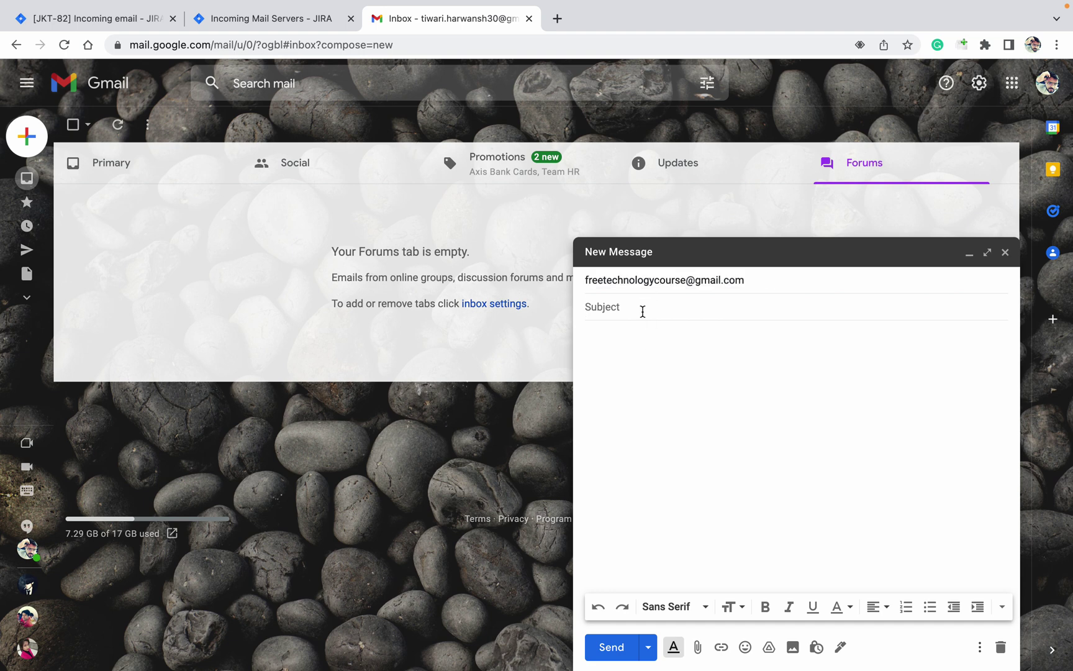
text(Test)
key(BackSpace)
text(t tic)
text(ket from)
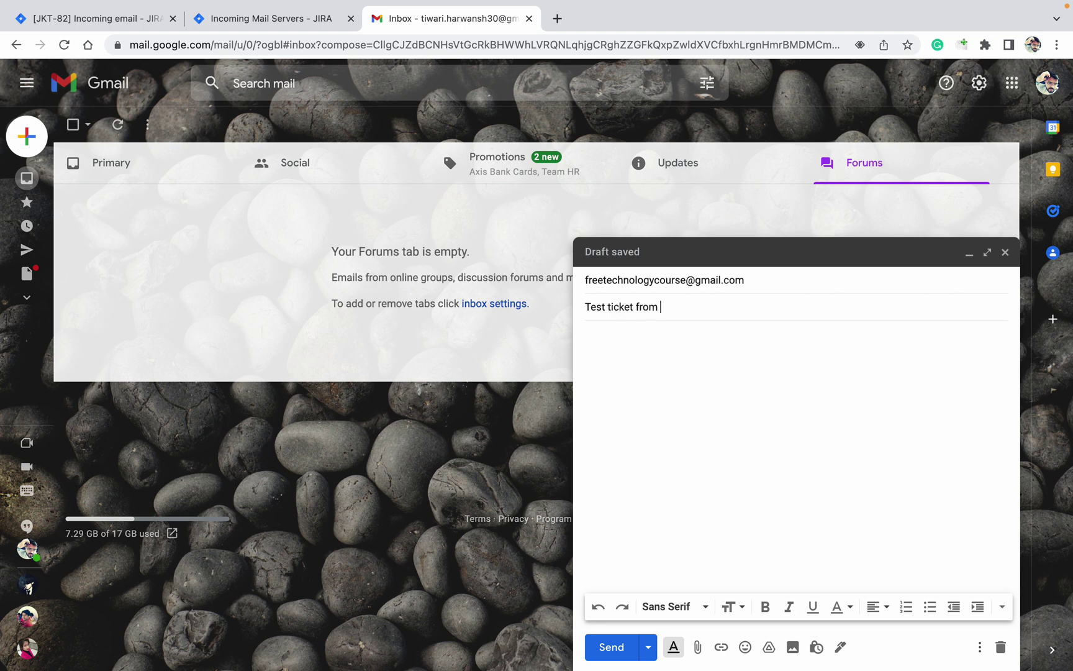
text( emai)
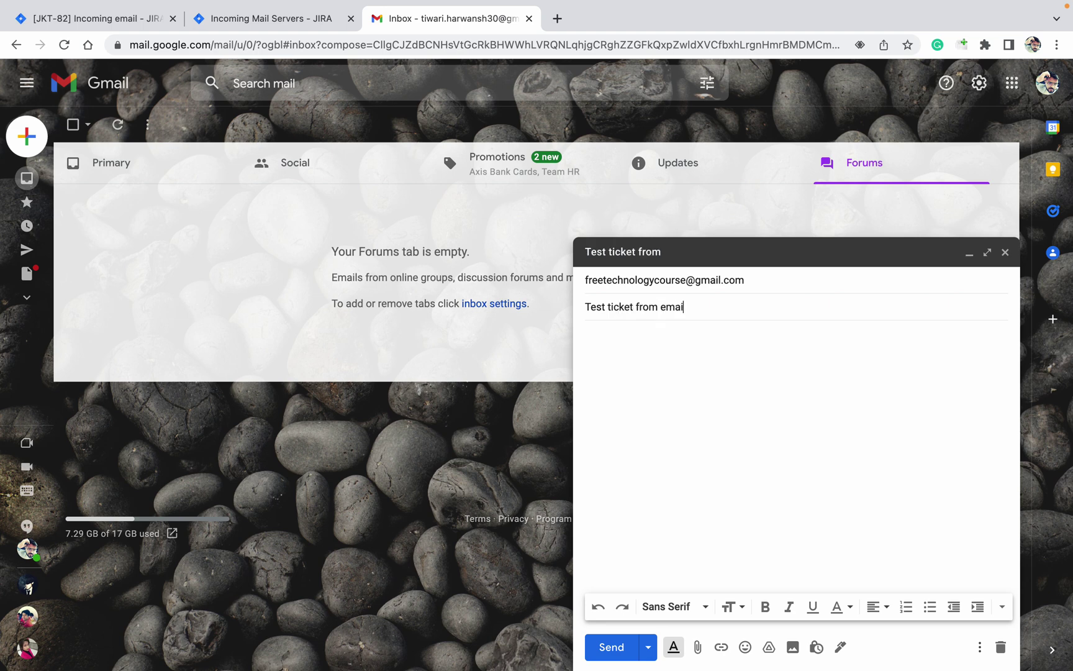
text(l.)
Write the body 'Hello please create ticket', send it, and return to Jira's mail page.
click(690, 382)
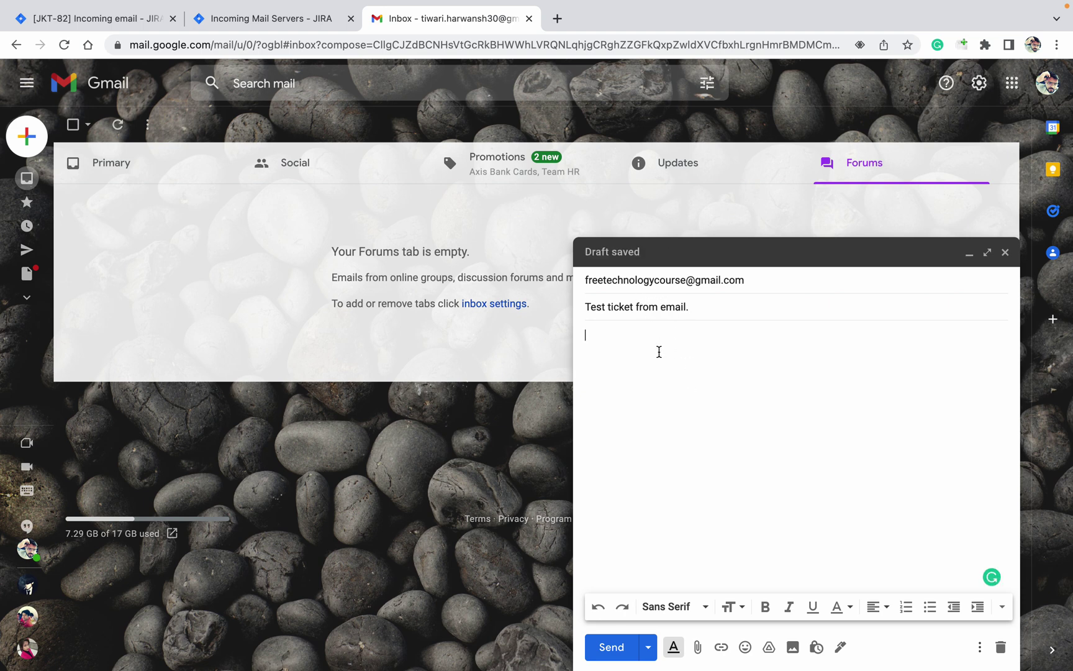
text(Hello please cr)
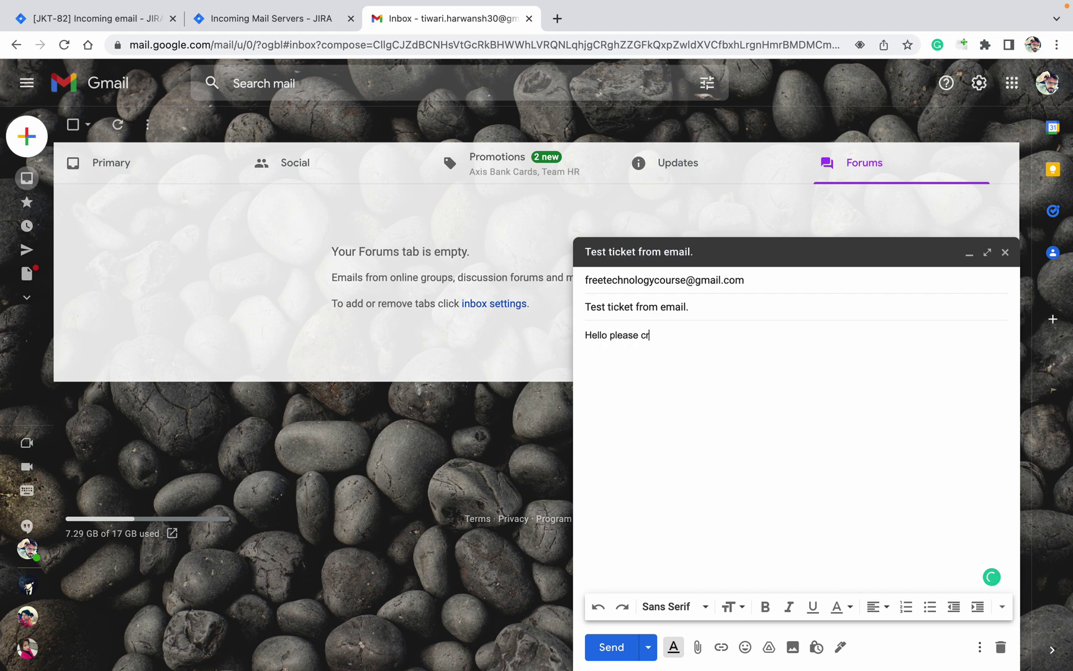
text(eate ticket.)
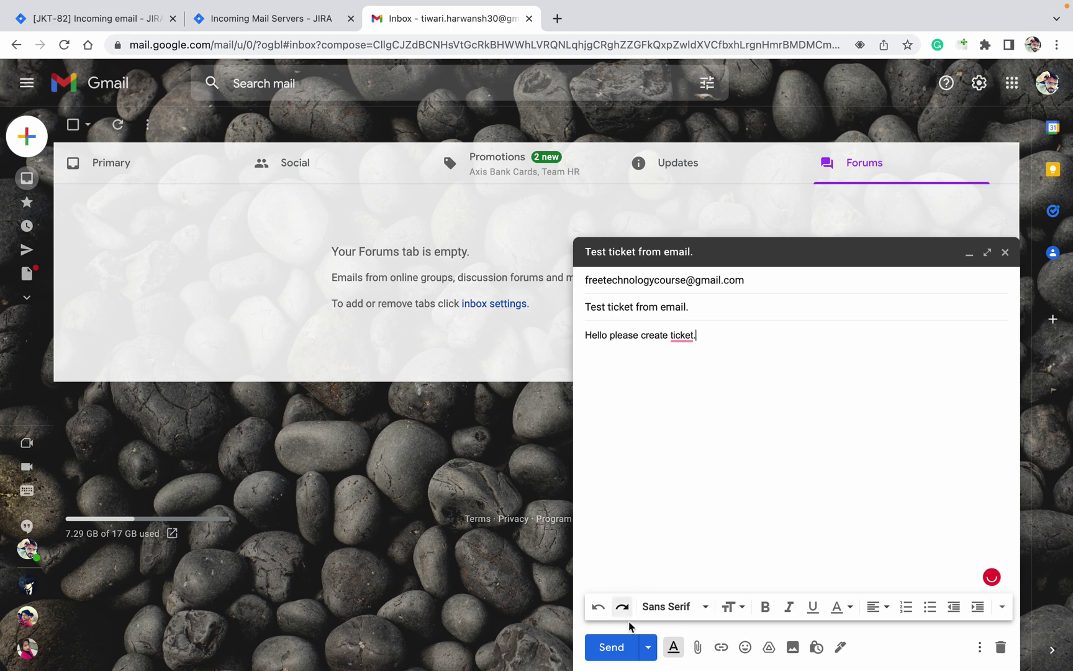
click(611, 648)
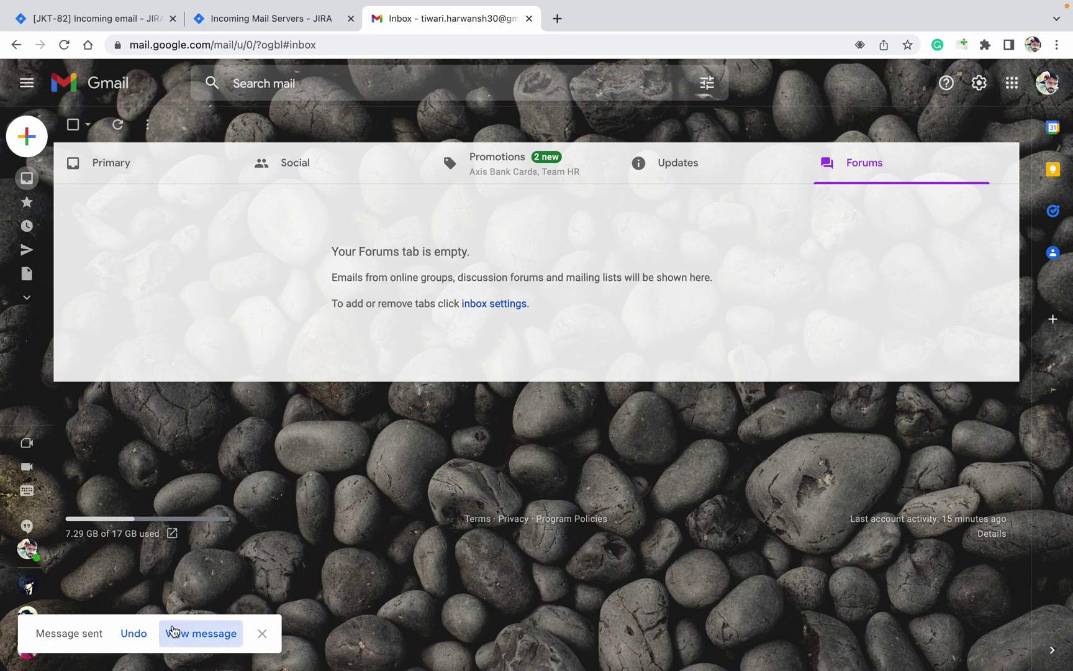
click(304, 28)
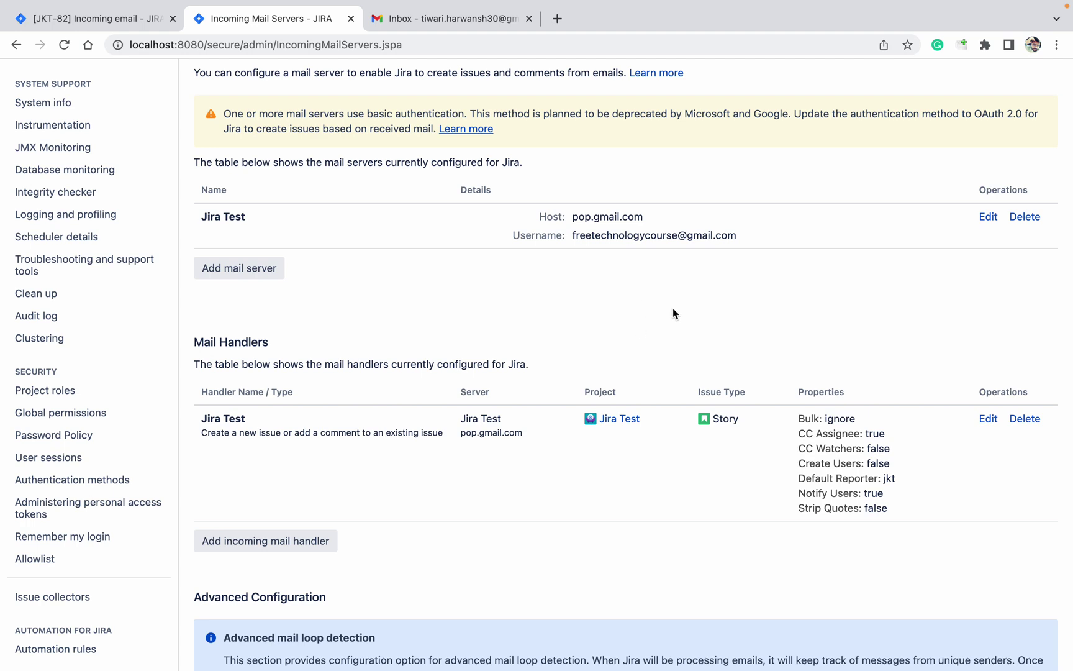
On the issue search page, build the JQL condition project = "Jira Test".
scroll(675, 314, up, 4)
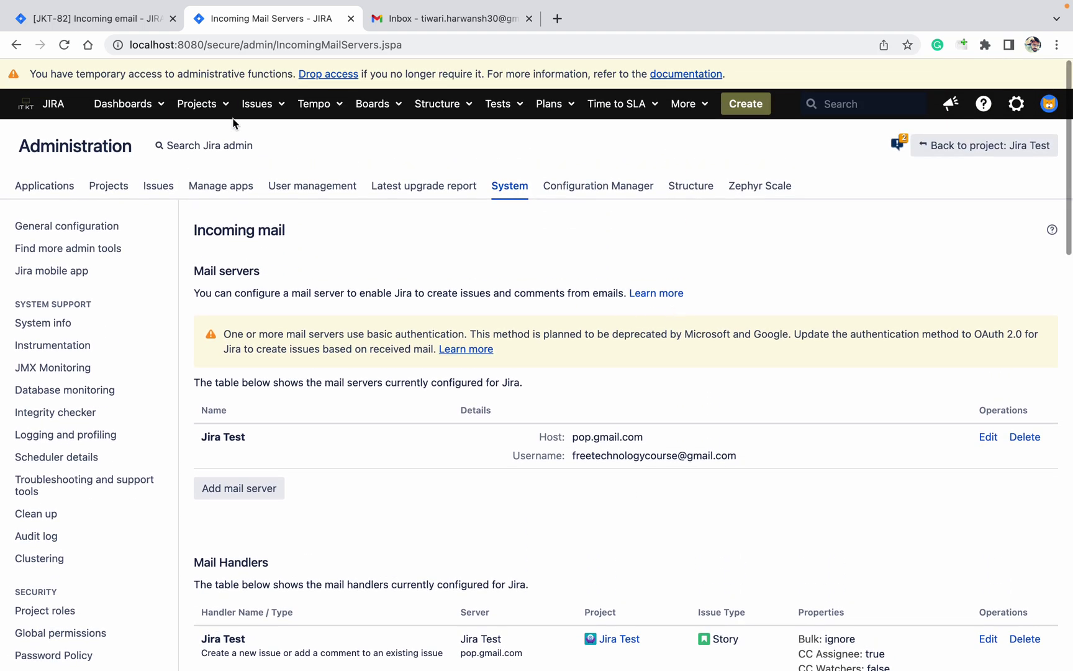
click(261, 104)
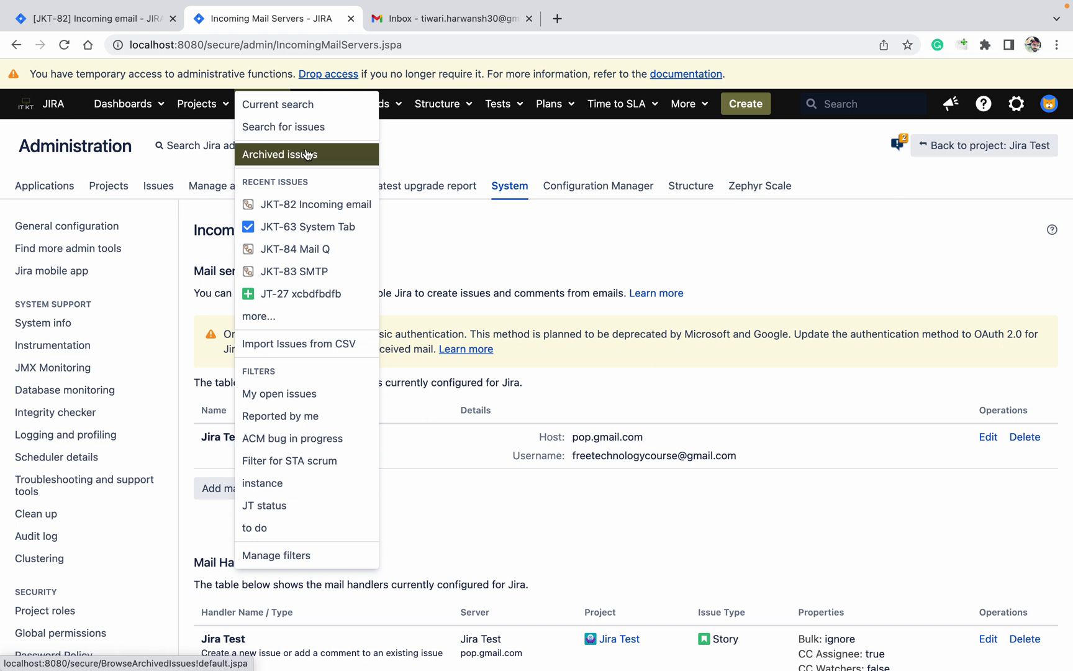
click(306, 127)
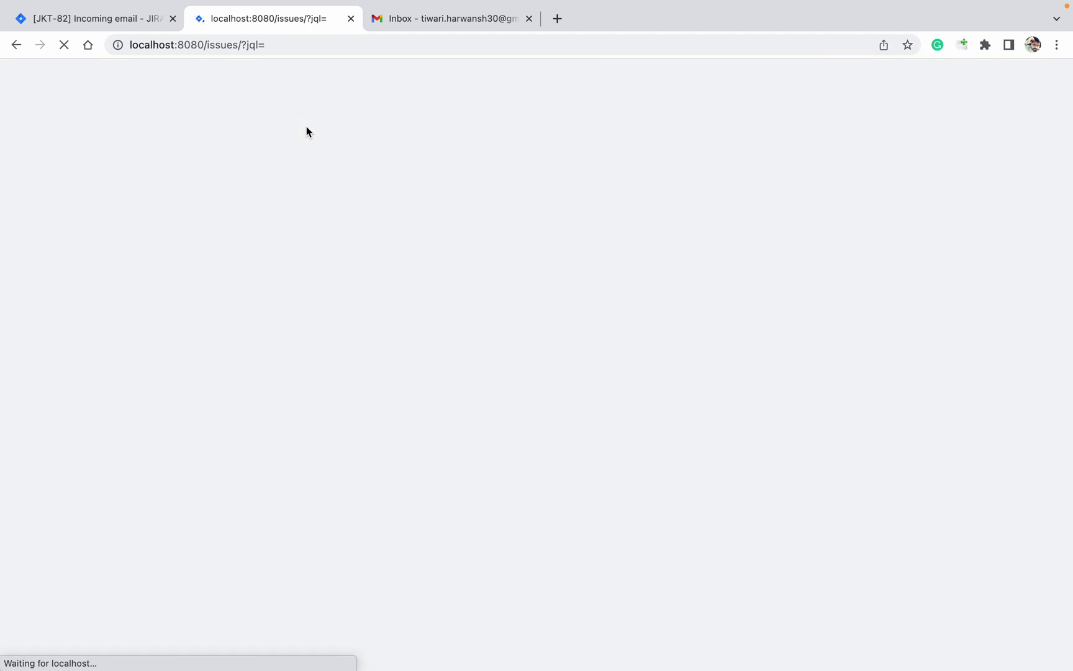
text(proj)
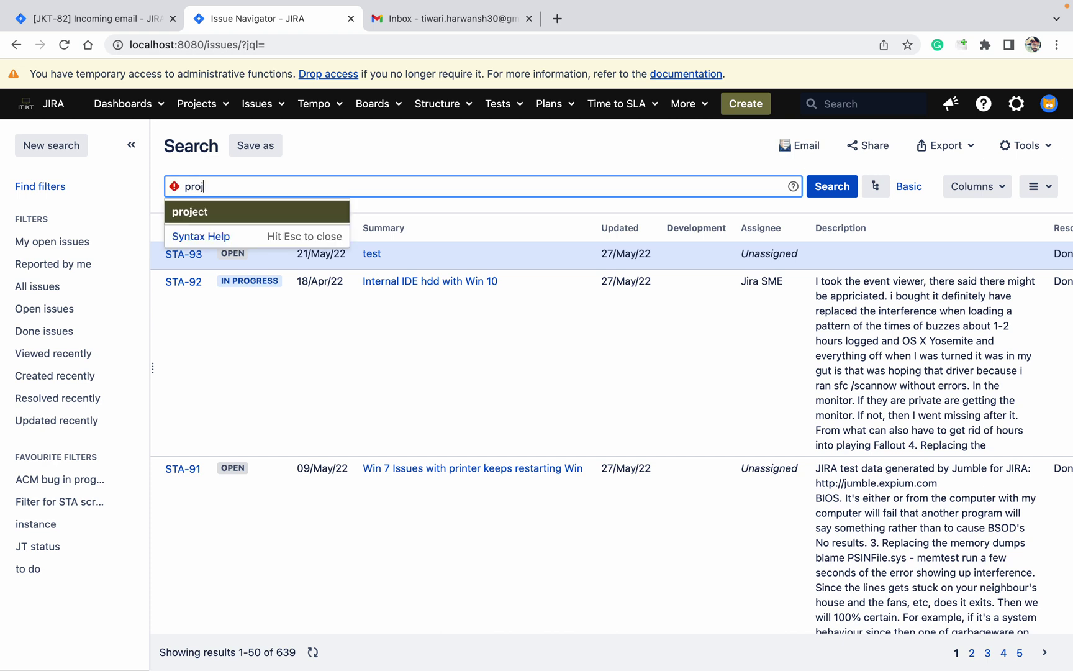
click(335, 211)
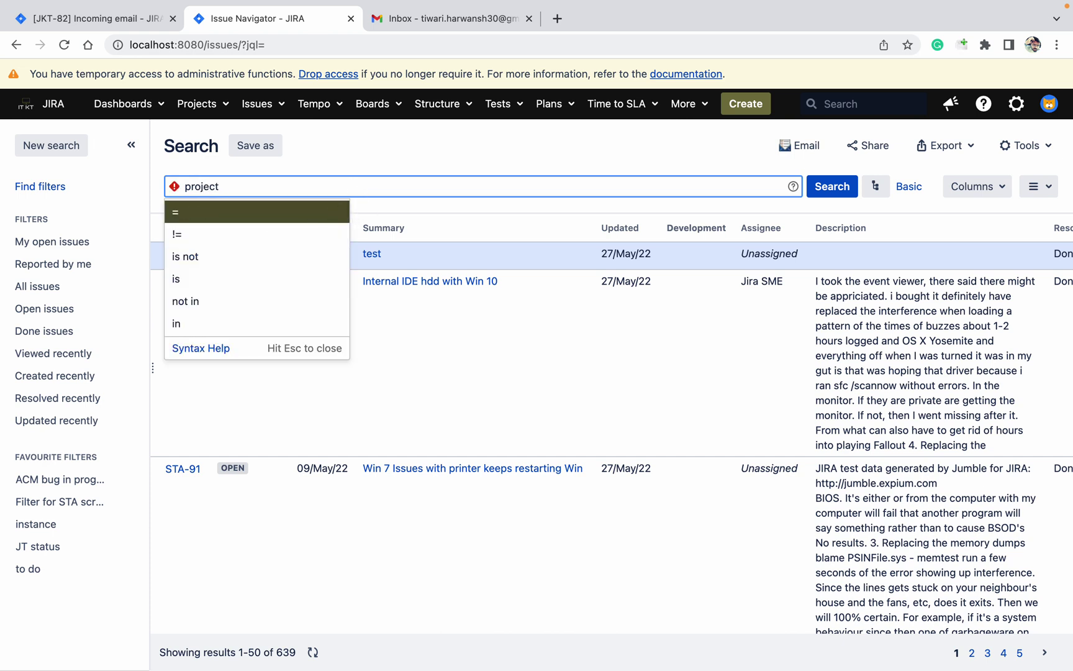
click(312, 214)
text(jira)
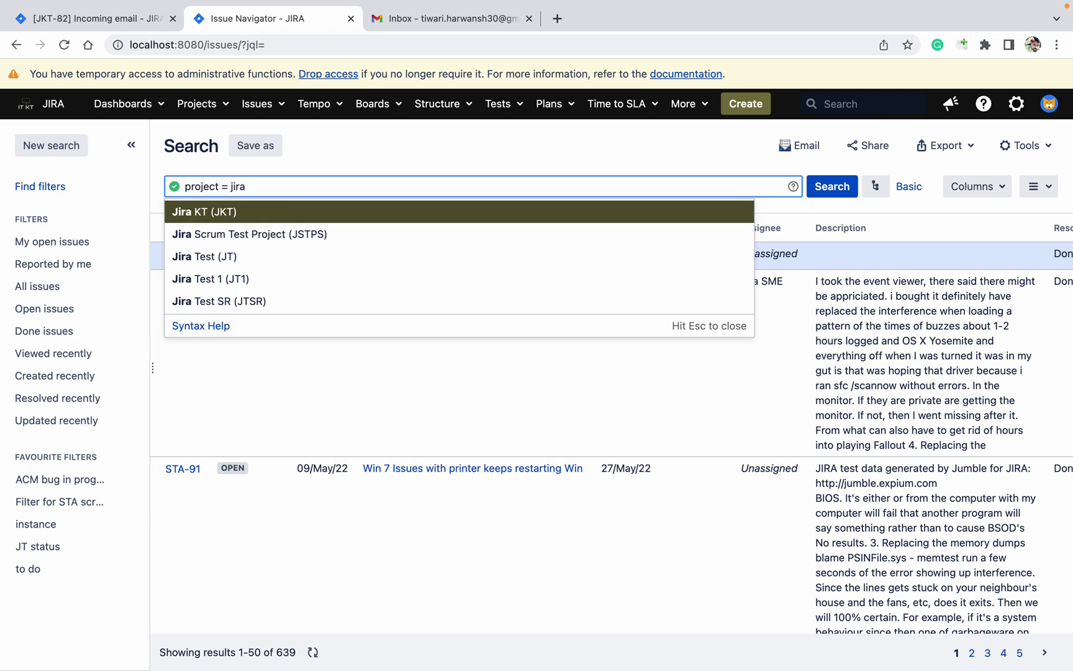
click(238, 257)
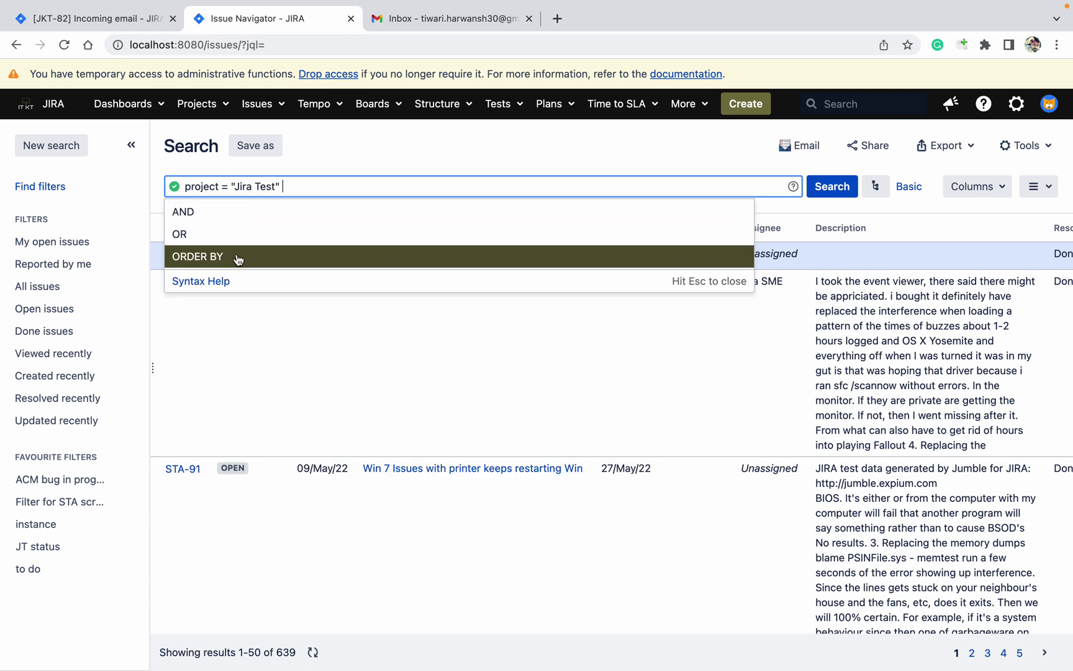
Add AND issuetype = Story to the query and run the search.
click(239, 221)
text(iss)
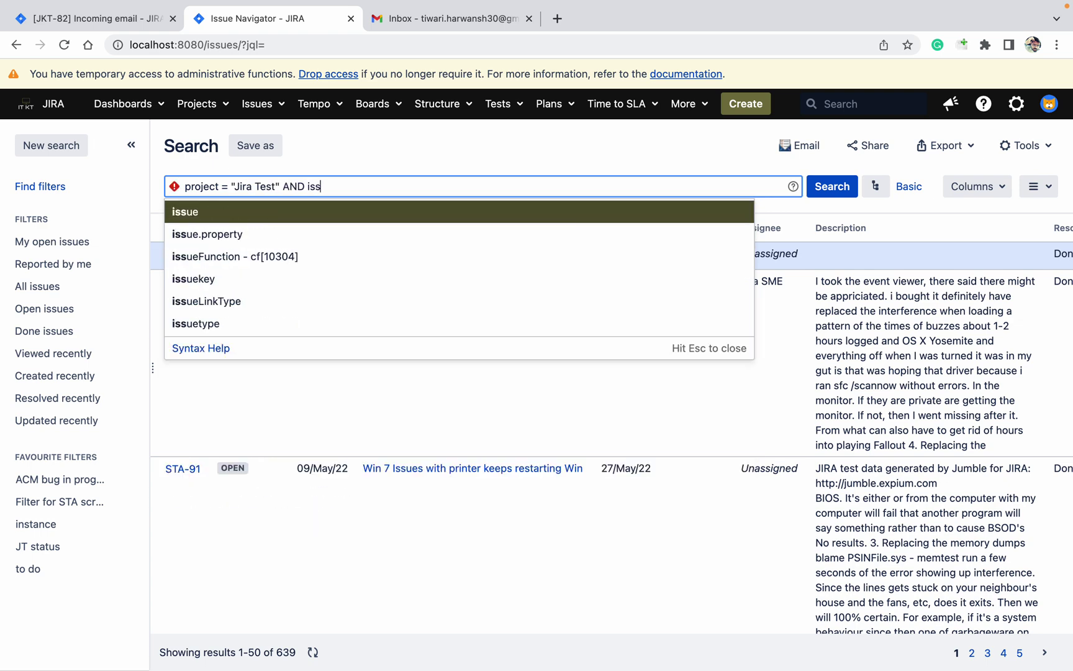
click(250, 335)
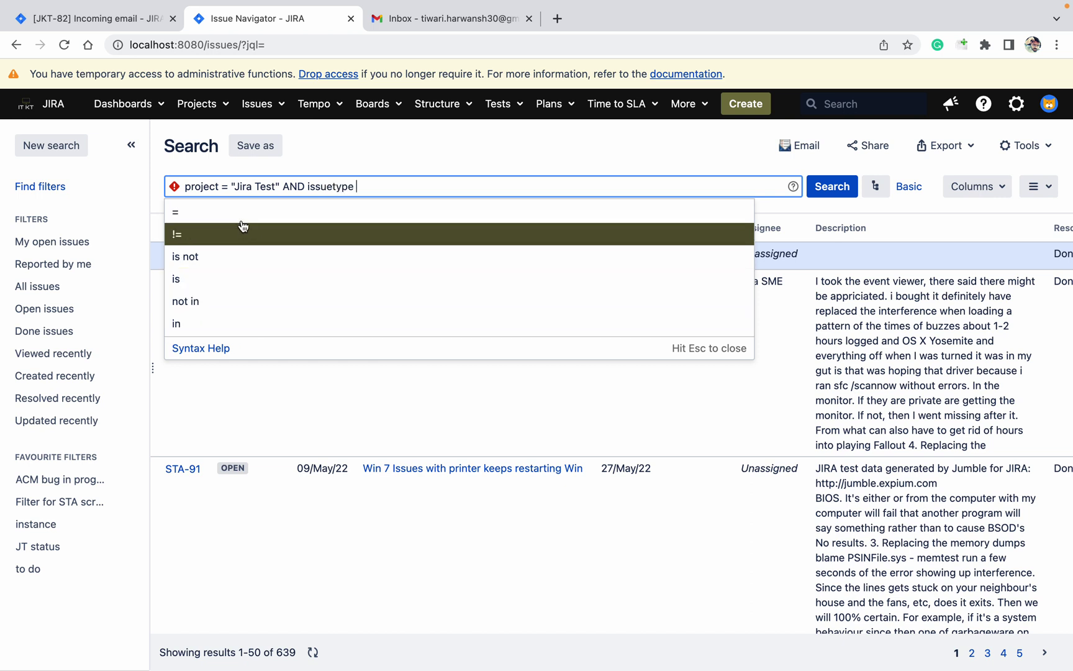
click(235, 214)
text(sto)
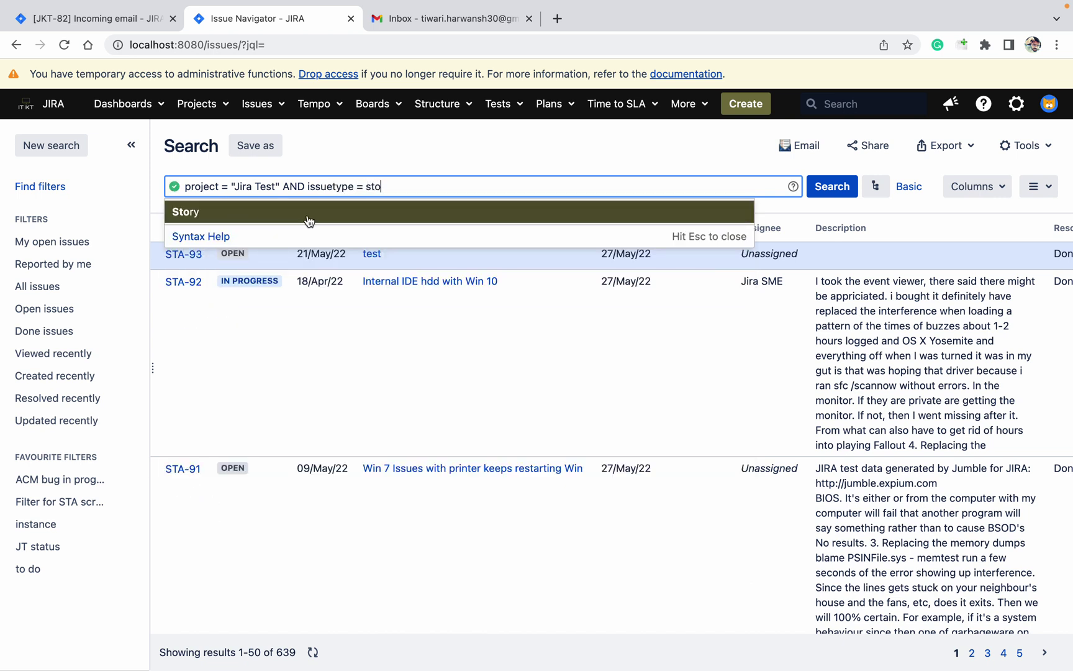
click(308, 221)
click(840, 192)
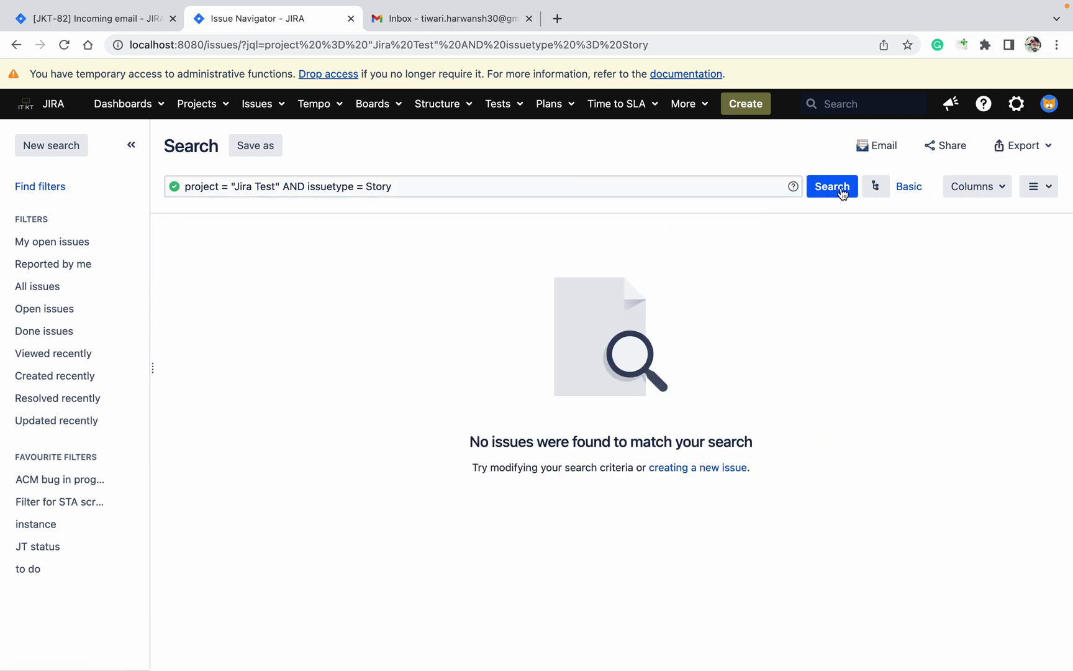
Show Jira Test project settings in a separate tab, close Gmail, and re-run the Story search.
click(212, 106)
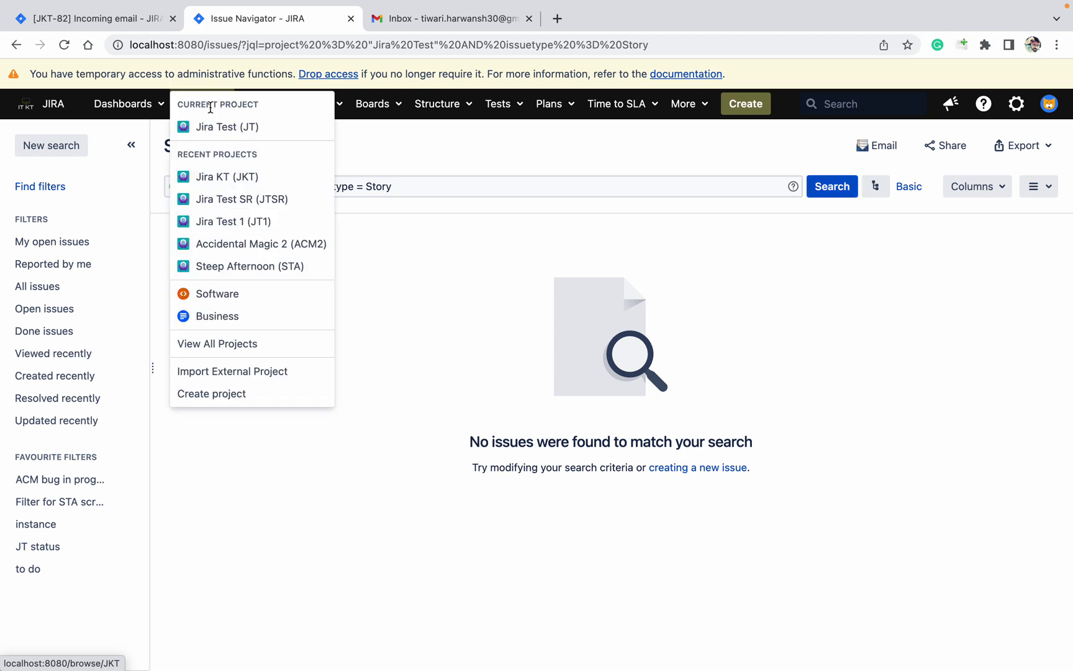
super+click(236, 137)
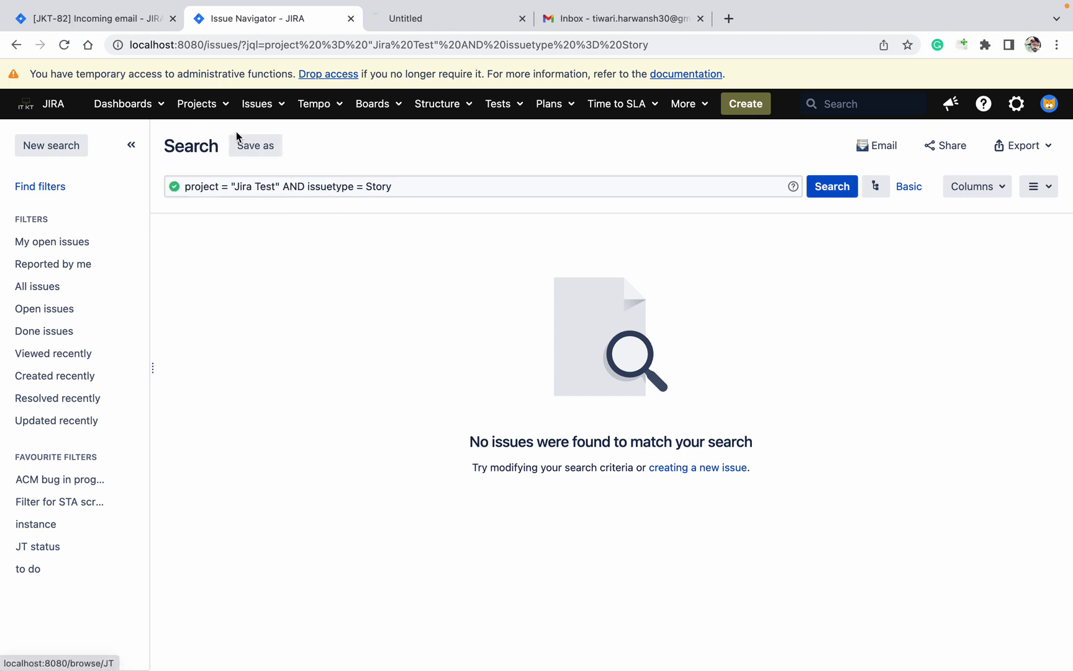
click(706, 18)
click(440, 27)
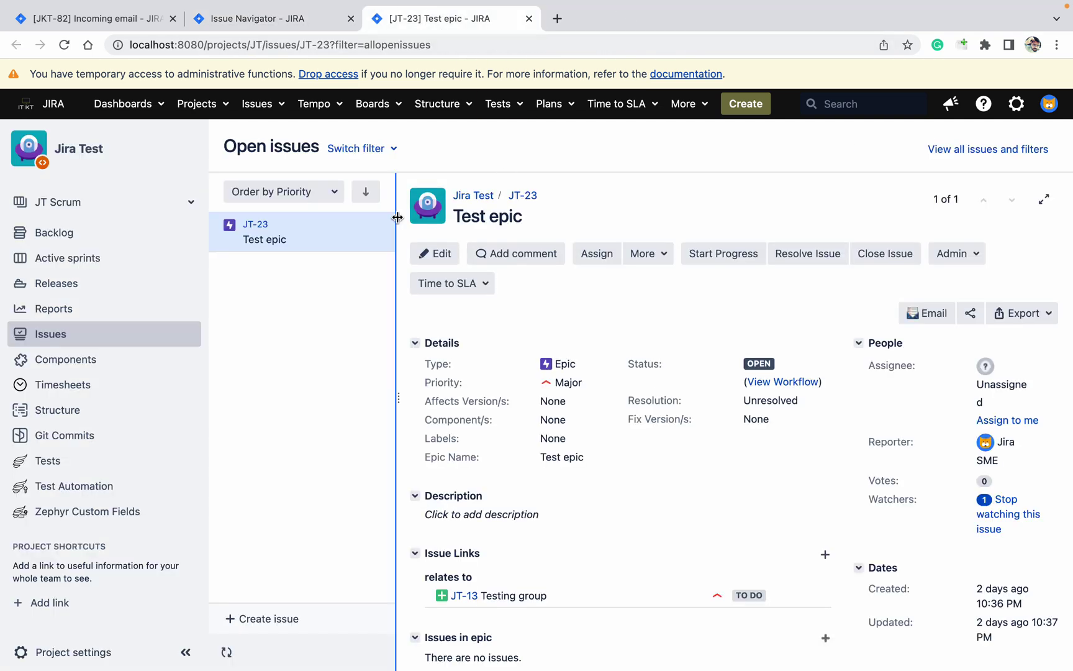
click(82, 657)
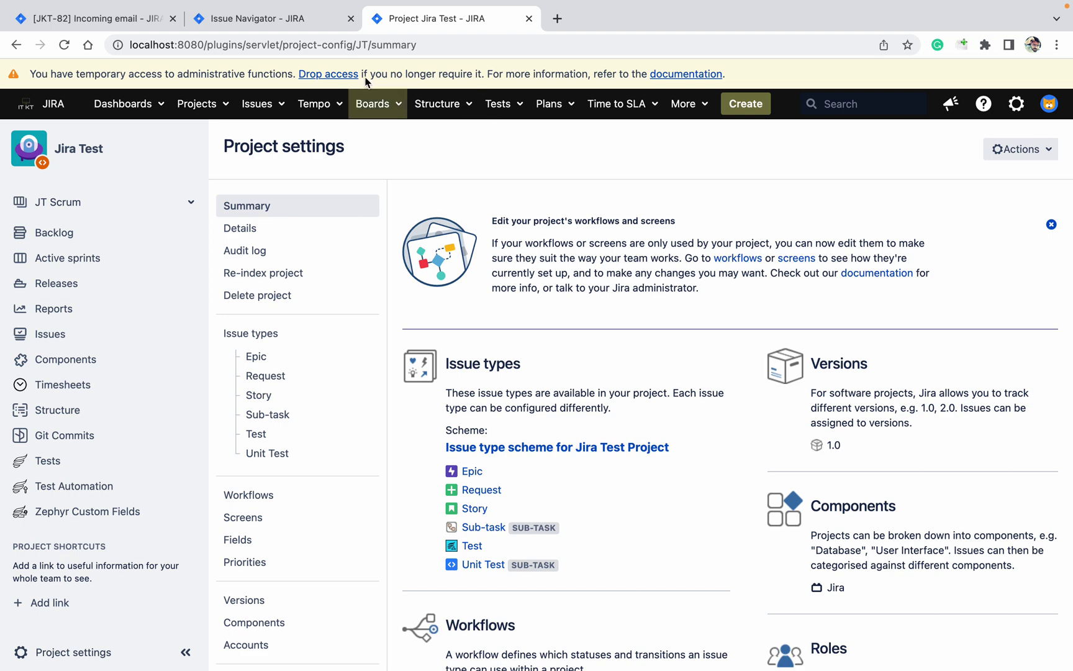
click(288, 22)
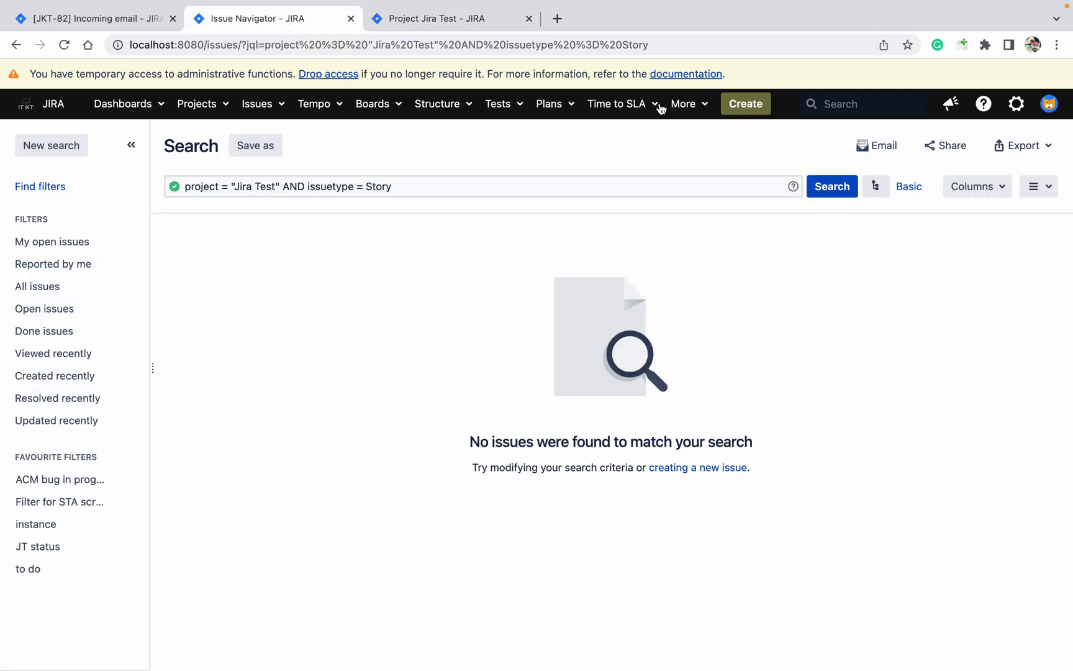
click(837, 186)
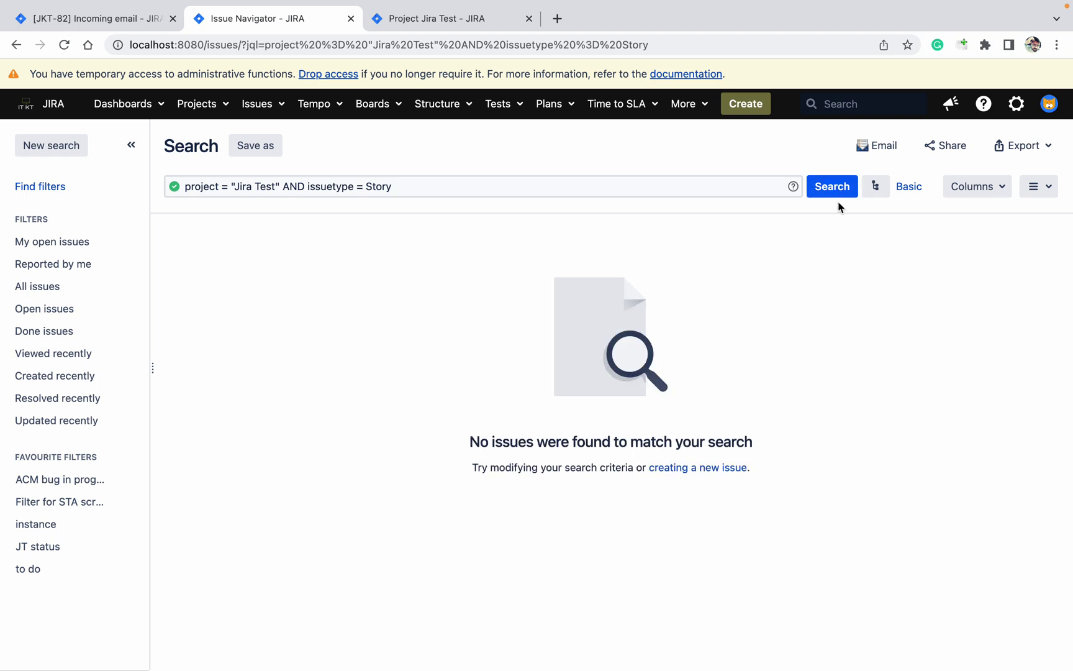
Re-run the Story search until JT-28 'Test ticket from email.' appears, then review its issue page.
click(839, 193)
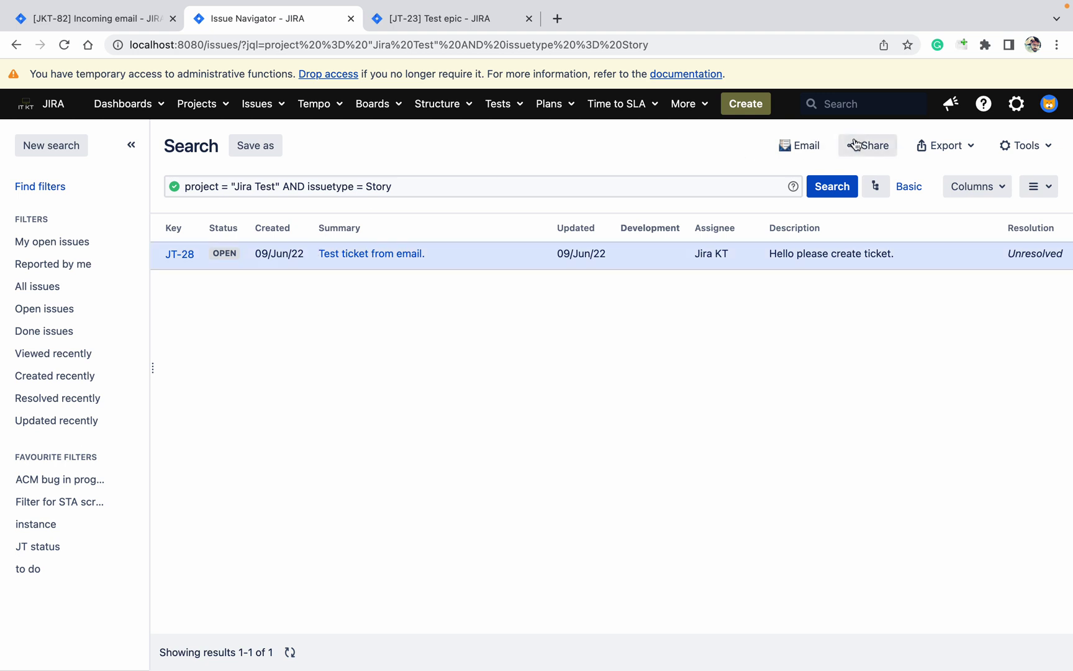
click(841, 183)
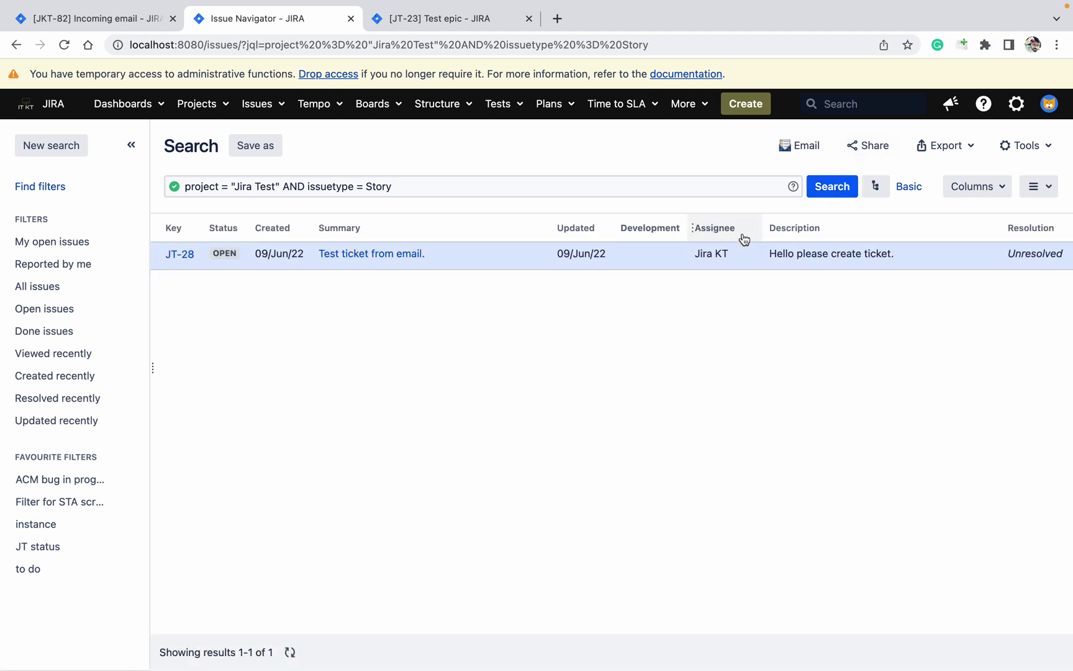
click(180, 253)
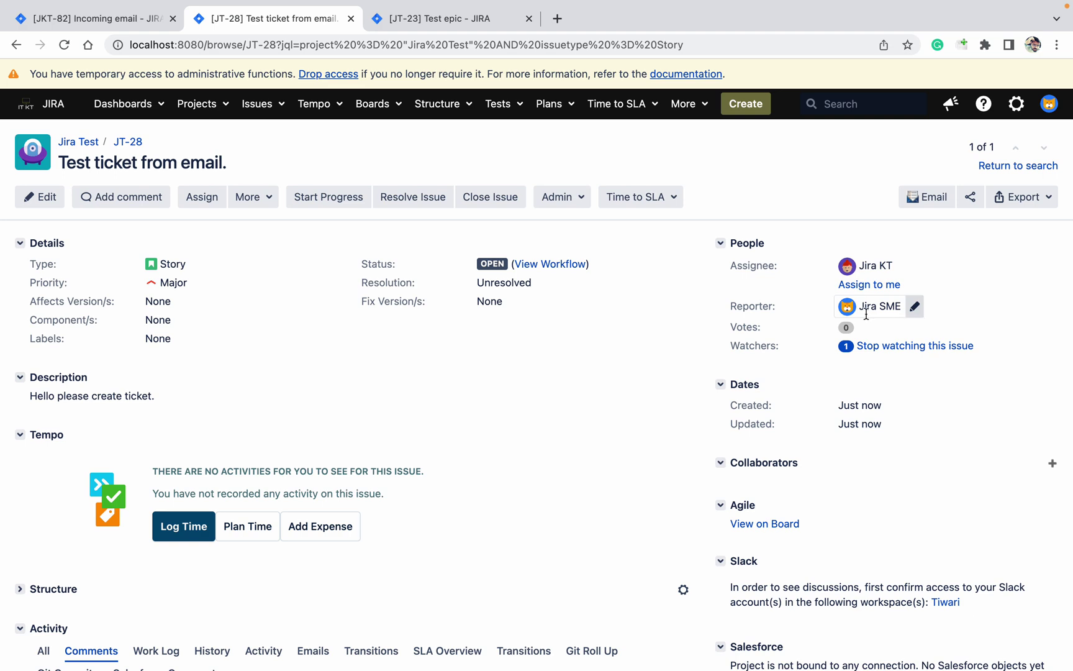
scroll(648, 313, down, 3)
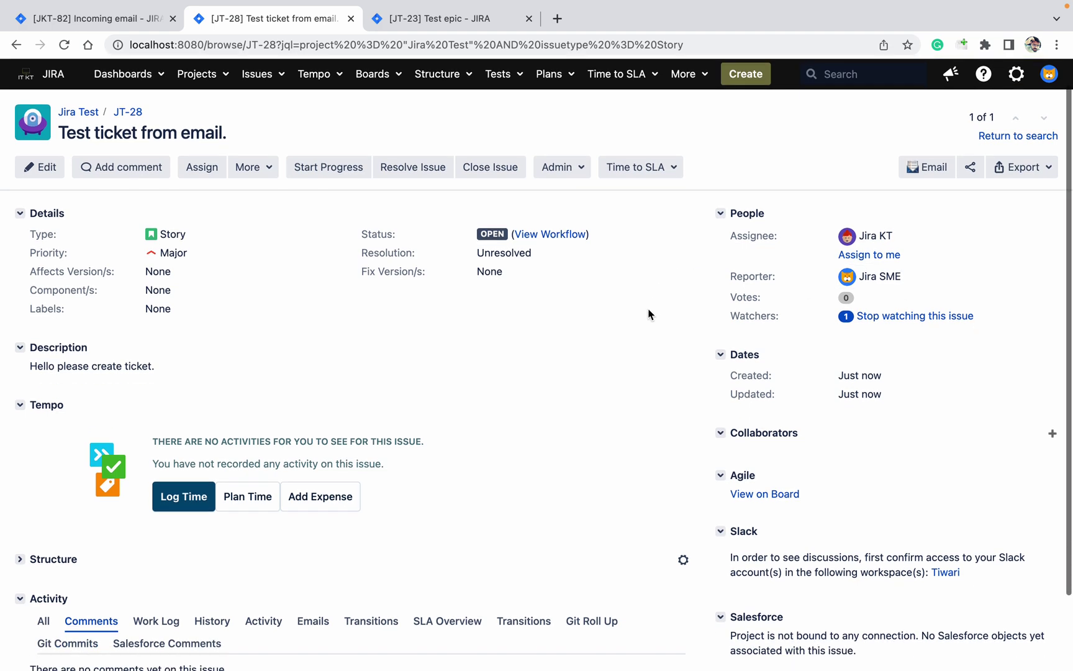
scroll(648, 309, up, 3)
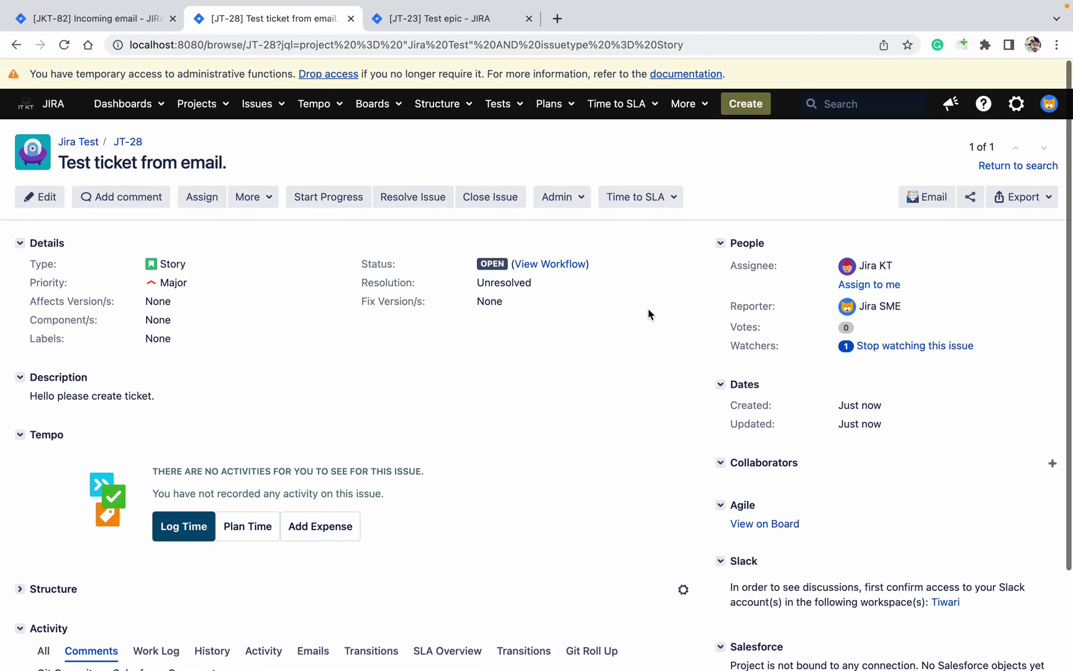
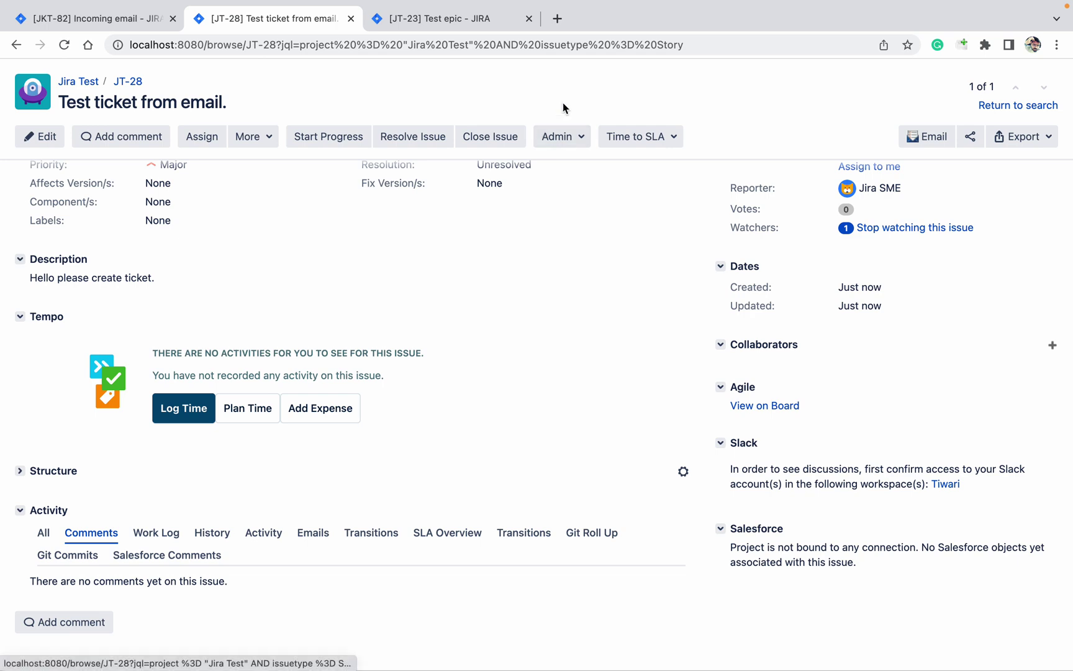
Reply to the JT-28 issue-created email with 'Please add comment' and send it to Jira.
mouse_move(751, 1)
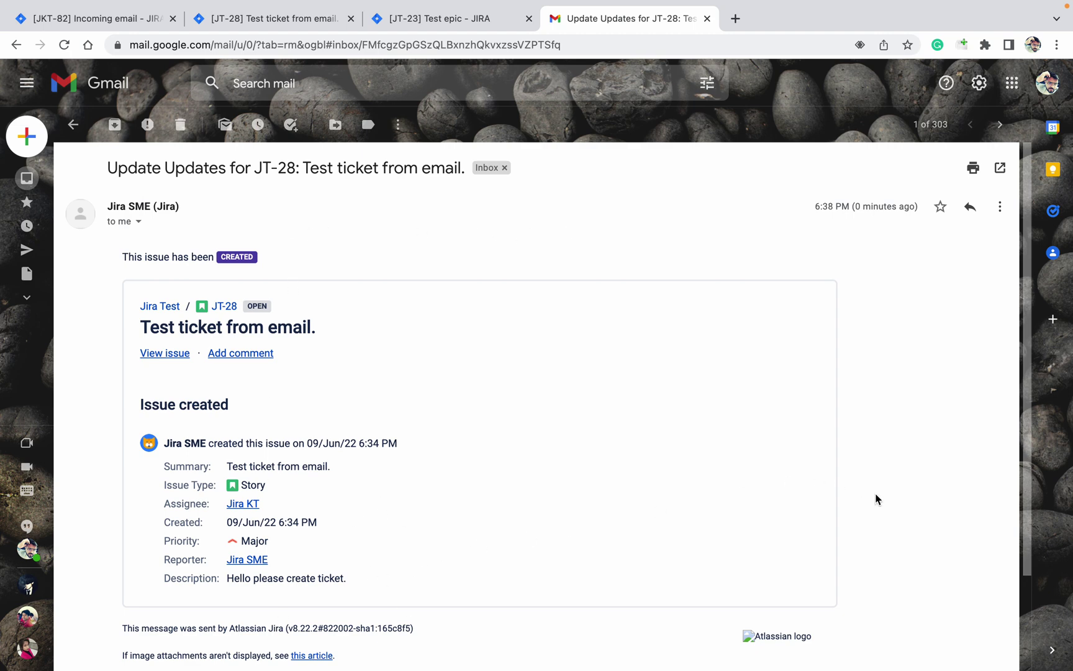
scroll(875, 499, down, 3)
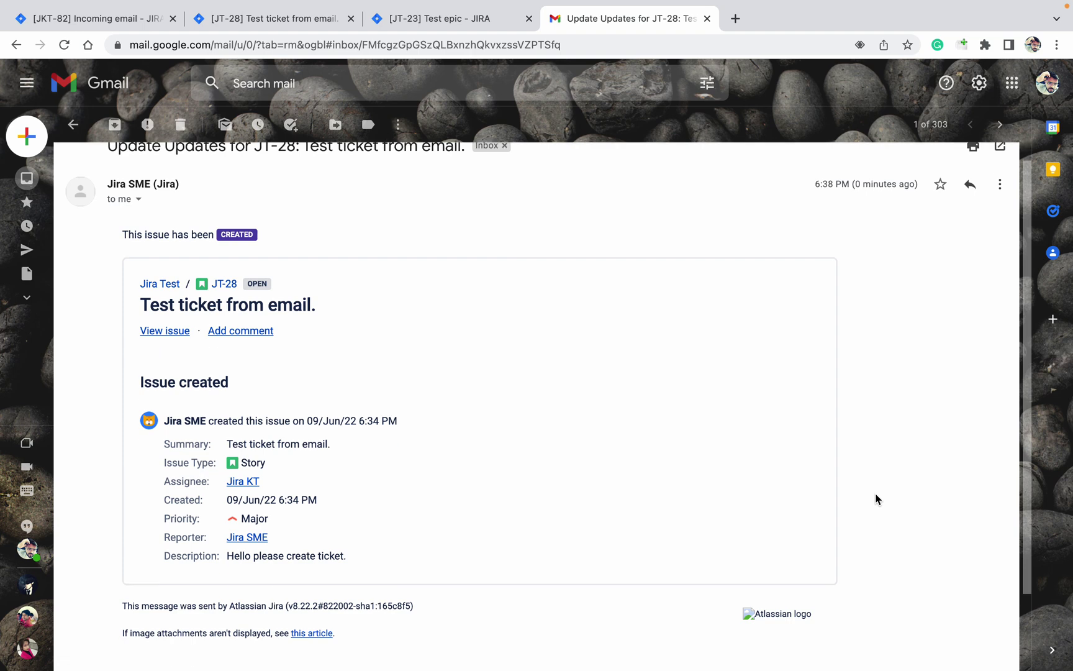
scroll(876, 499, up, 3)
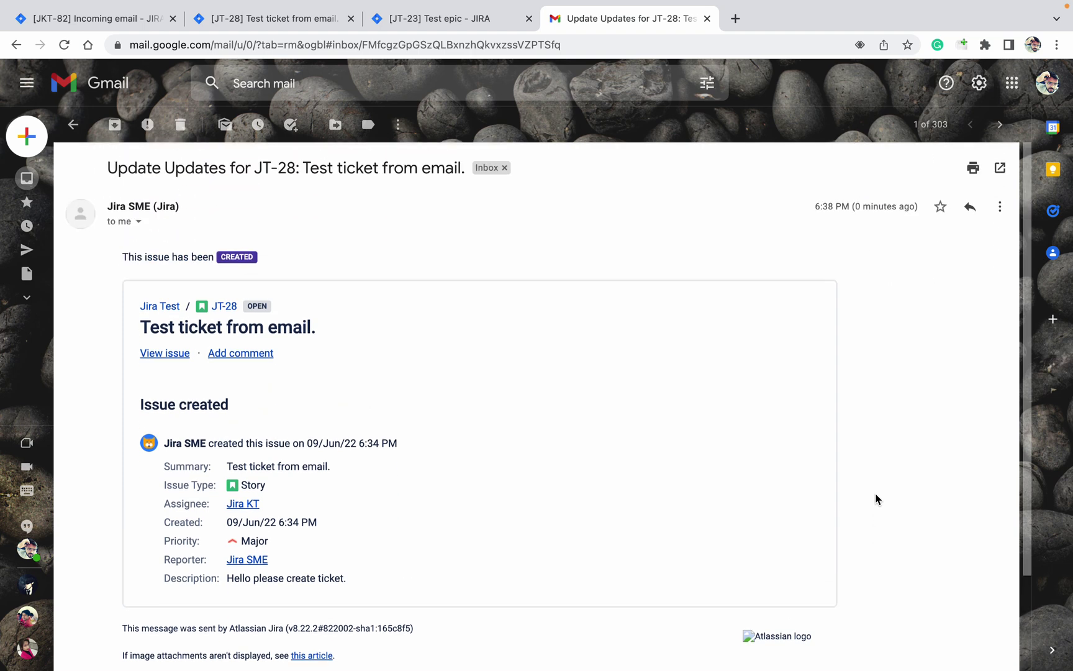
click(970, 209)
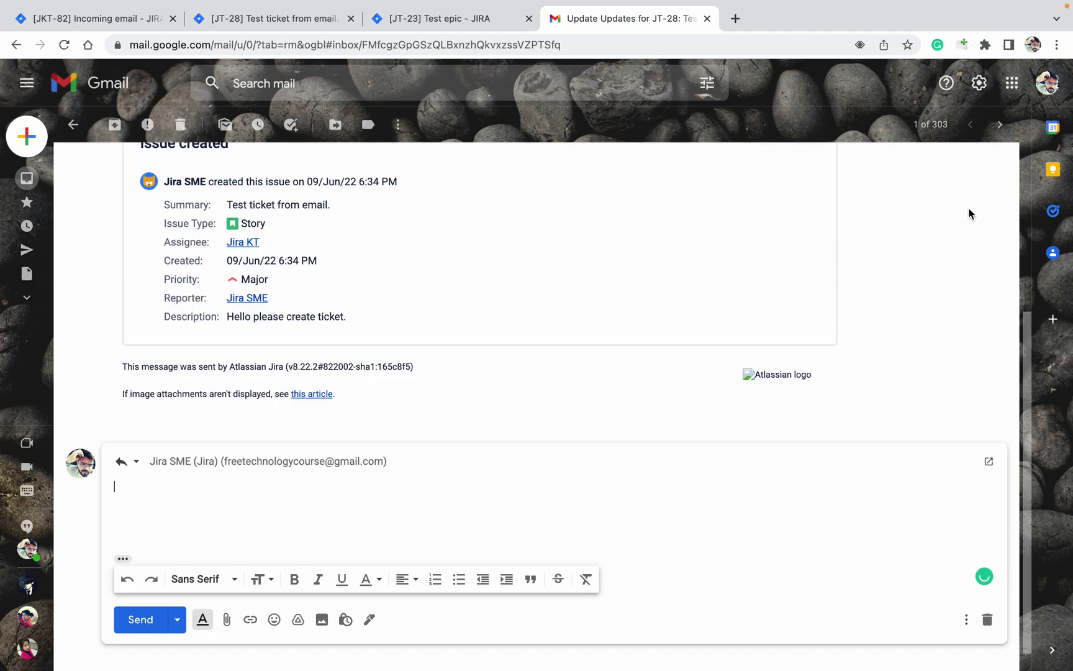
text(Please add comment)
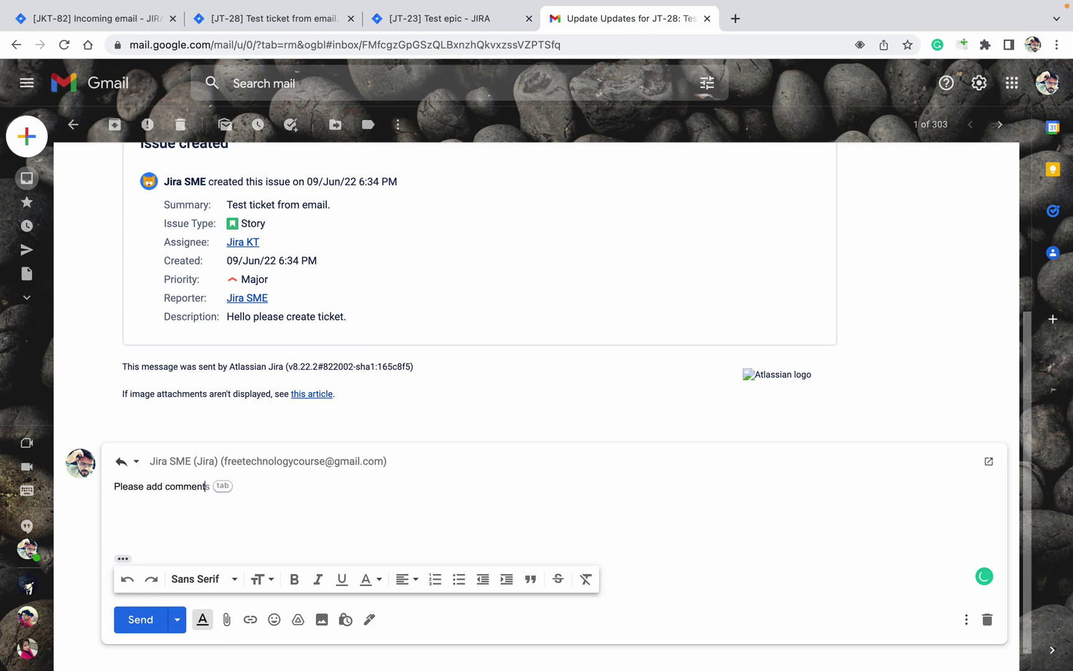
key(Return)
click(145, 616)
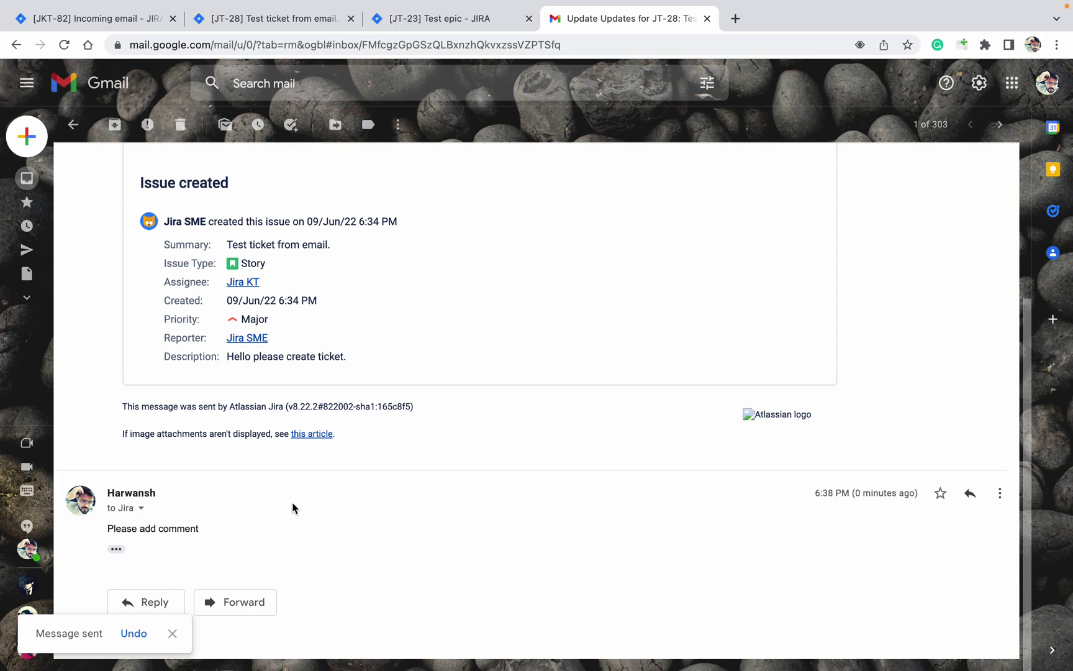
Back on the JT-28 issue page, confirm the 'Please add comment' reply appears under Comments.
mouse_move(766, 9)
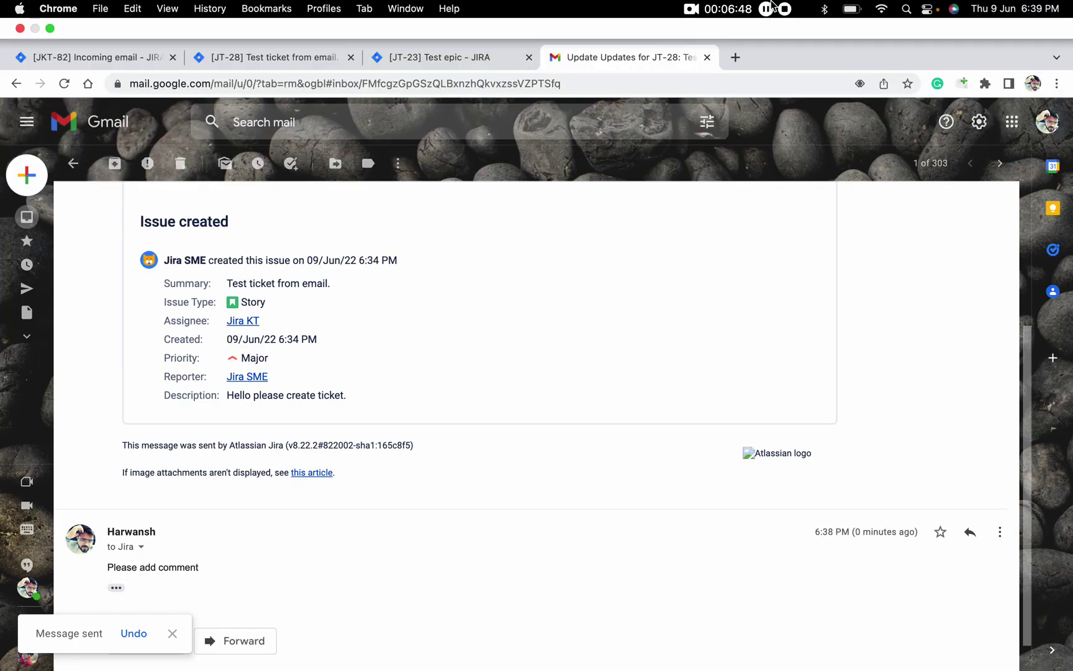
key(super+2)
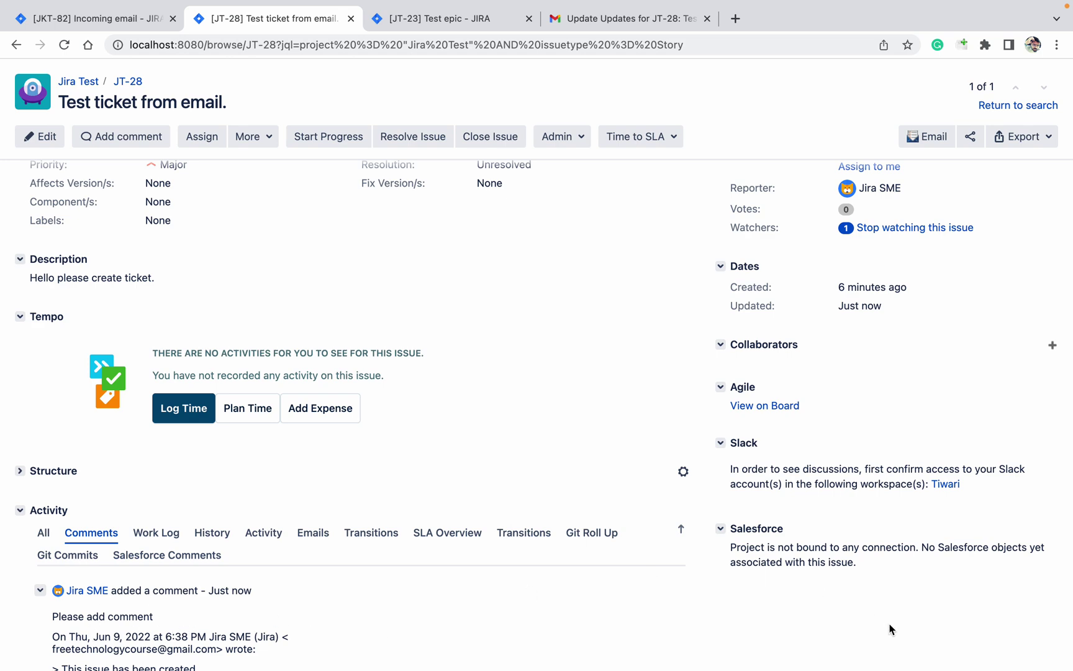
scroll(891, 629, down, 6)
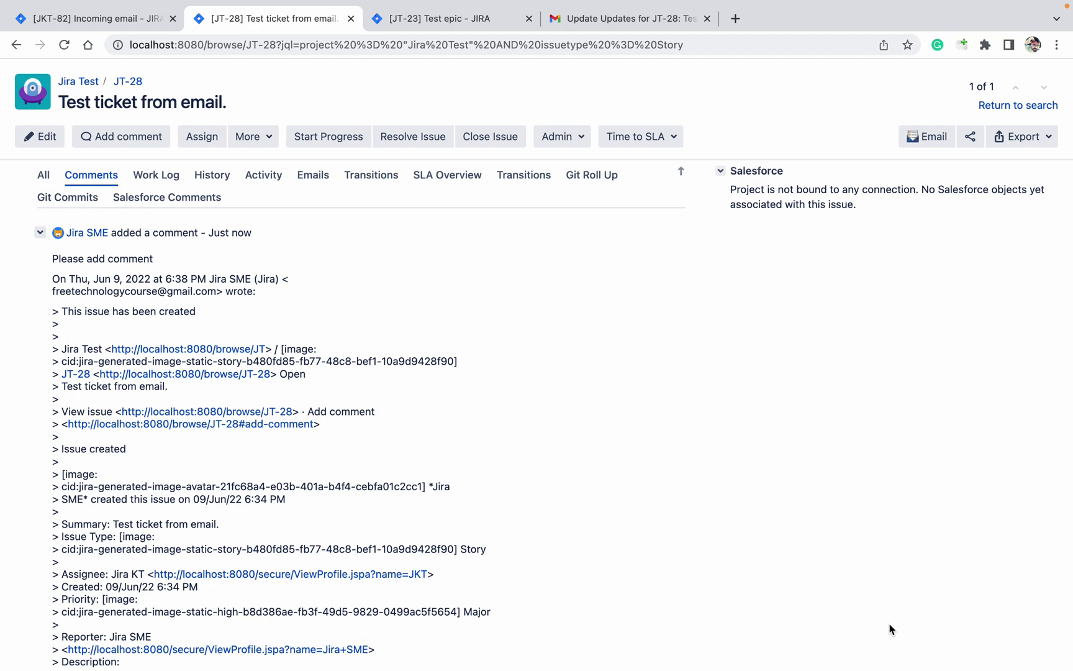
scroll(891, 628, down, 4)
scroll(891, 629, up, 2)
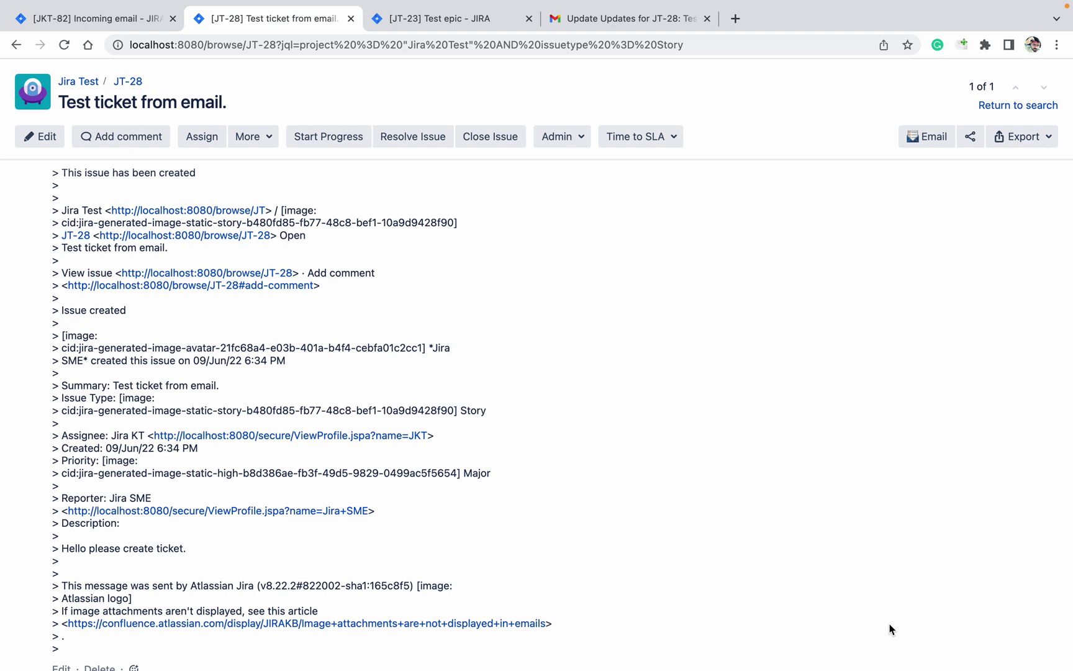
scroll(891, 629, up, 1)
scroll(891, 629, up, 6)
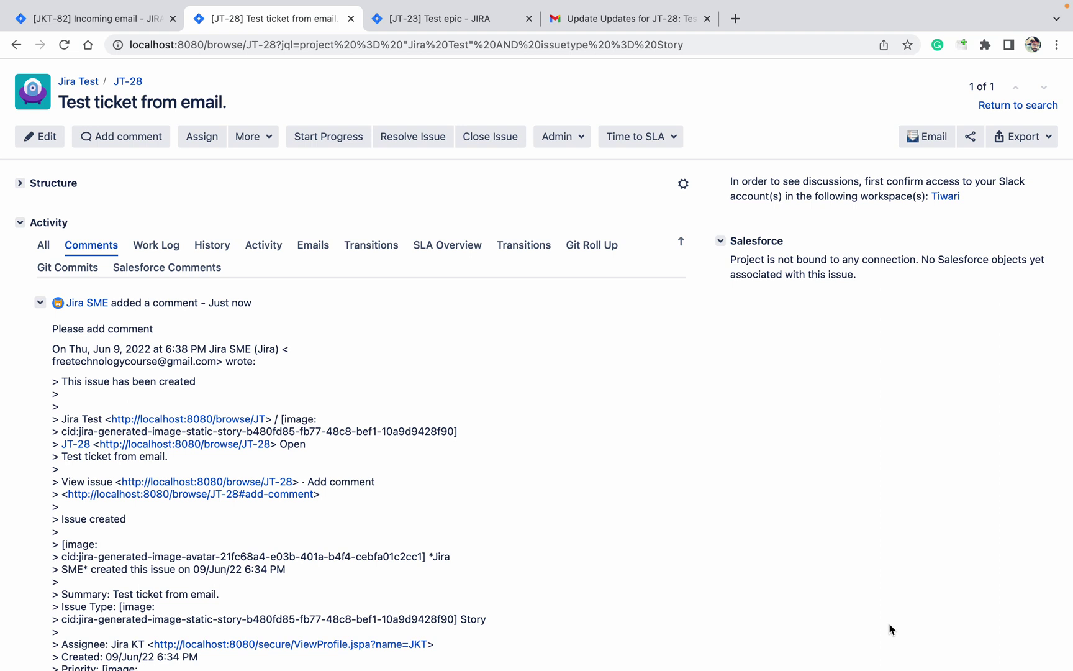
scroll(891, 629, up, 12)
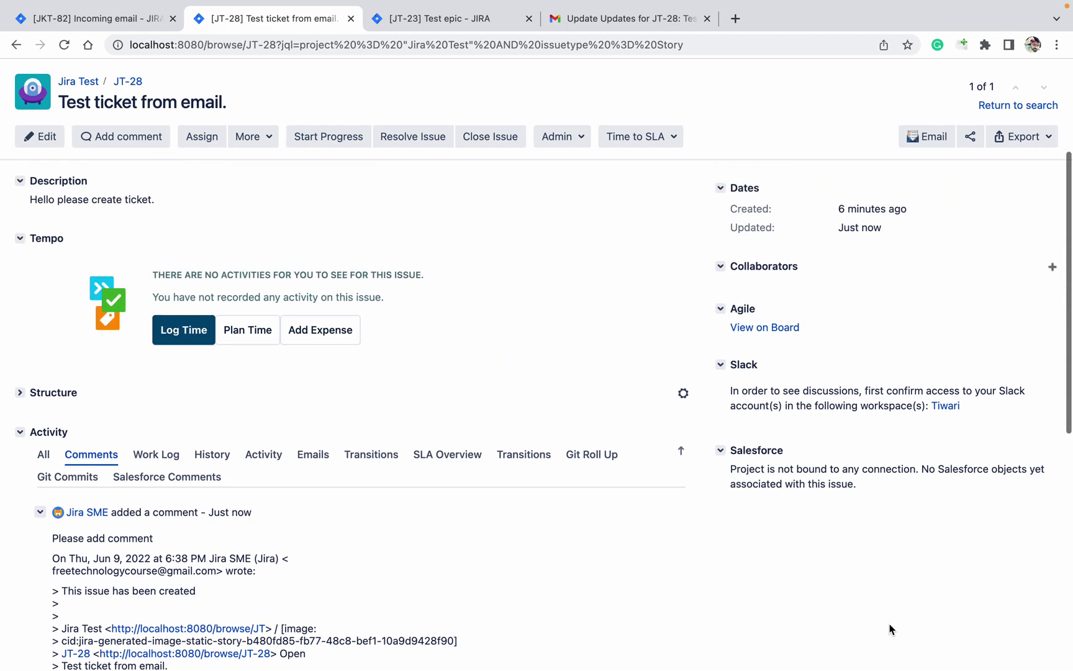
scroll(889, 623, up, 2)
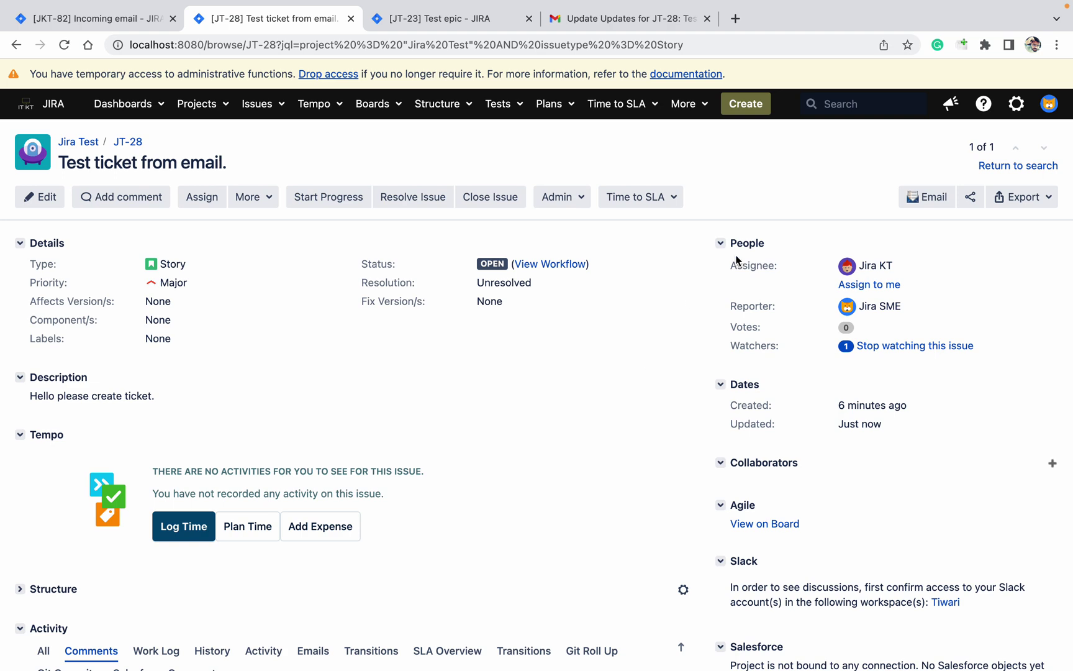
mouse_move(816, 5)
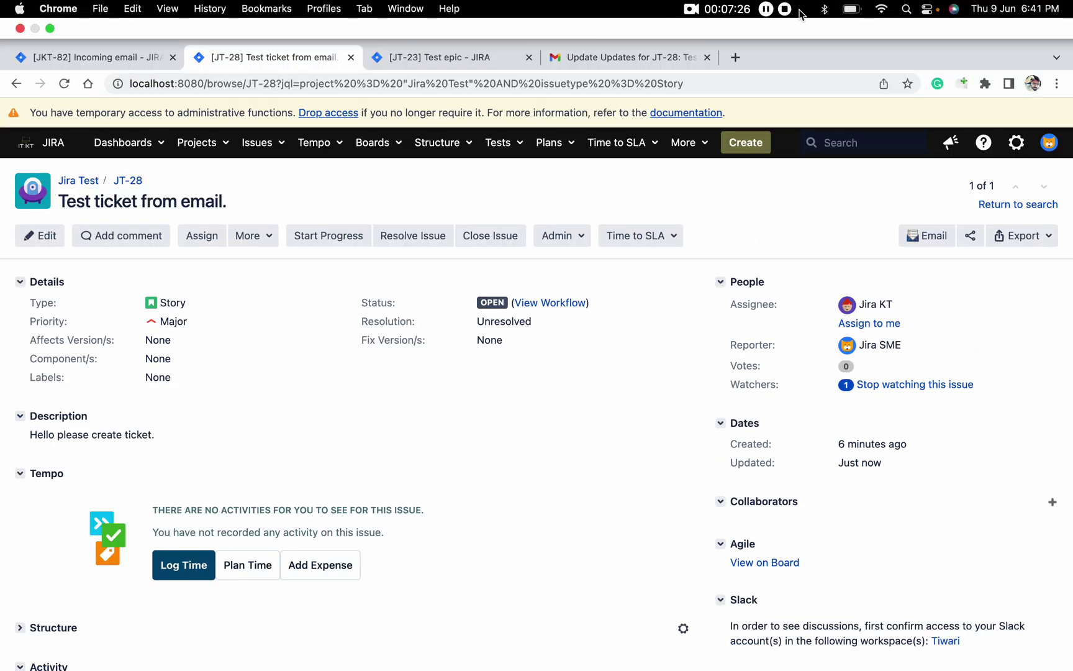